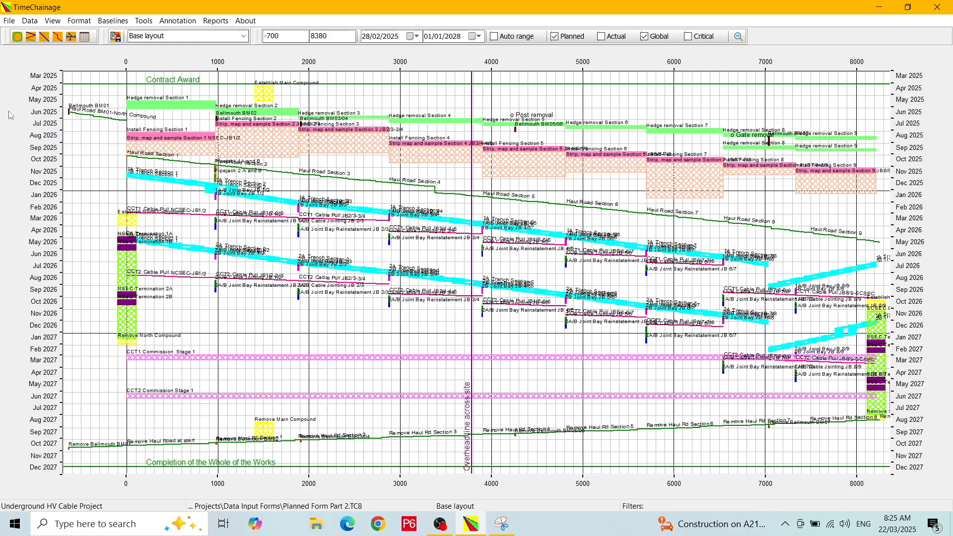
Step: Open the planned tasks table, enlarge its window to show the float and Number columns, and slightly widen the Description column
click(45, 38)
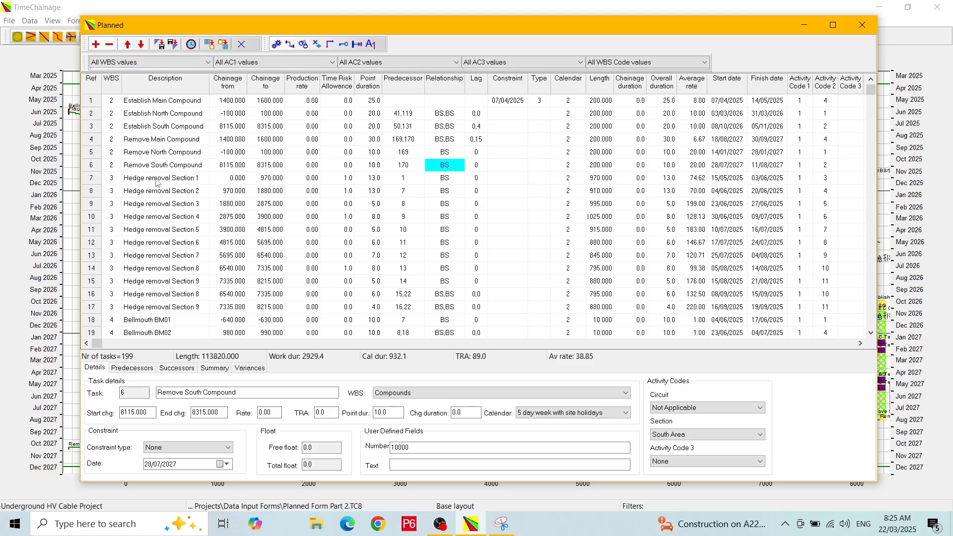
click(206, 393)
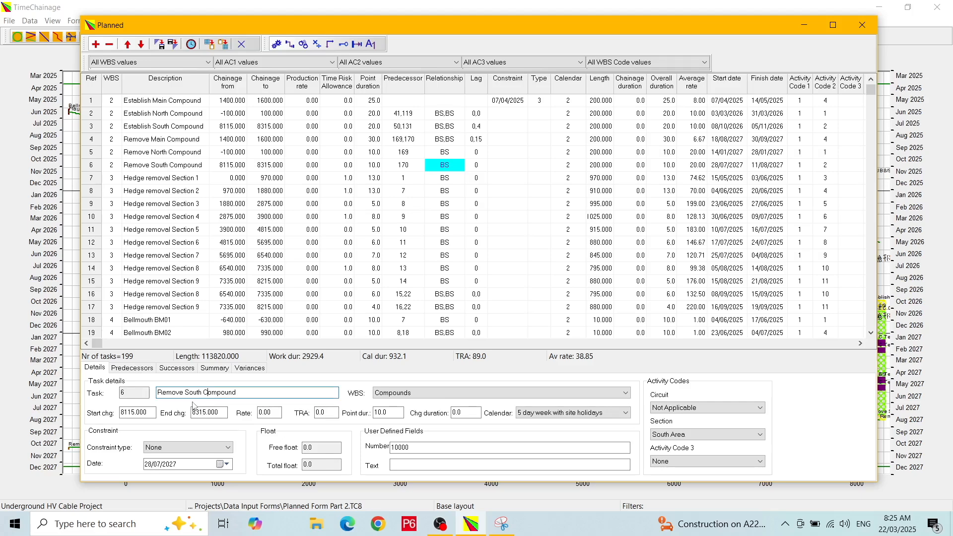
drag(289, 30, 235, 25)
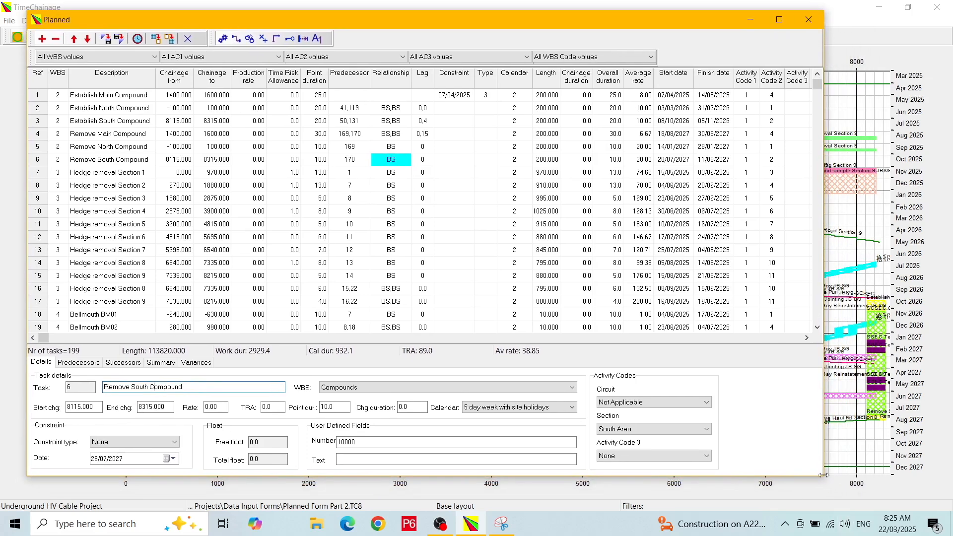
drag(821, 475, 936, 505)
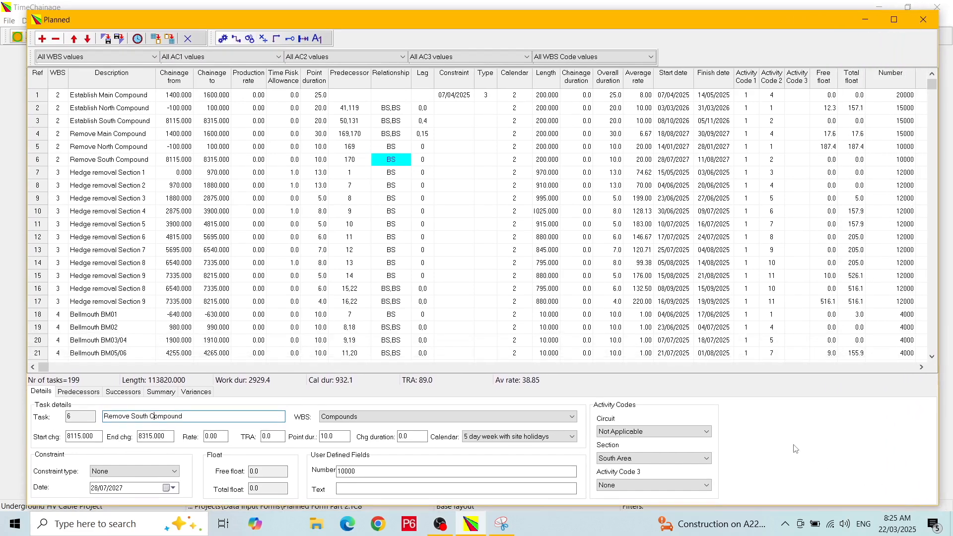
mouse_move(156, 78)
mouse_down()
mouse_move(185, 78)
mouse_move(161, 79)
mouse_up()
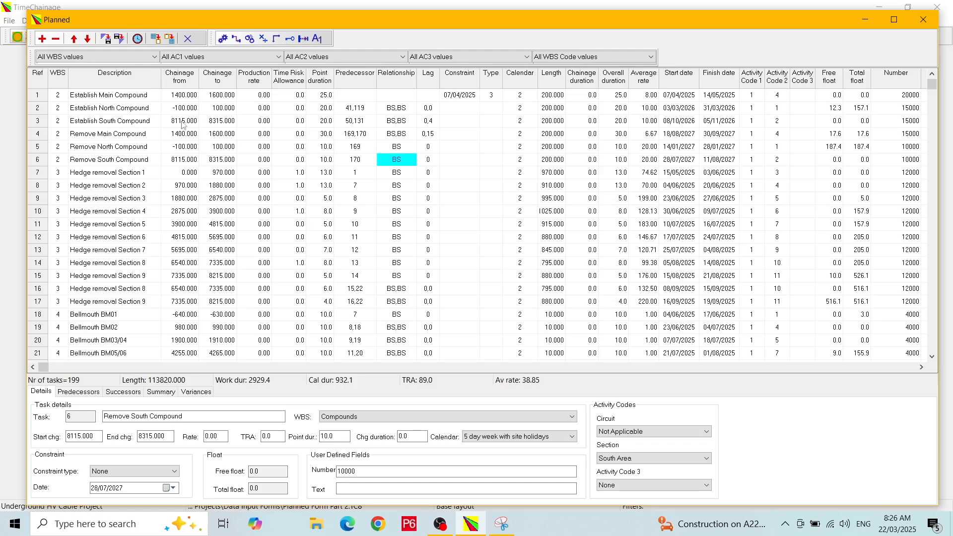
Step: Sort the planned tasks by Chainage to in both directions, by start date, and finally by WBS
click(216, 77)
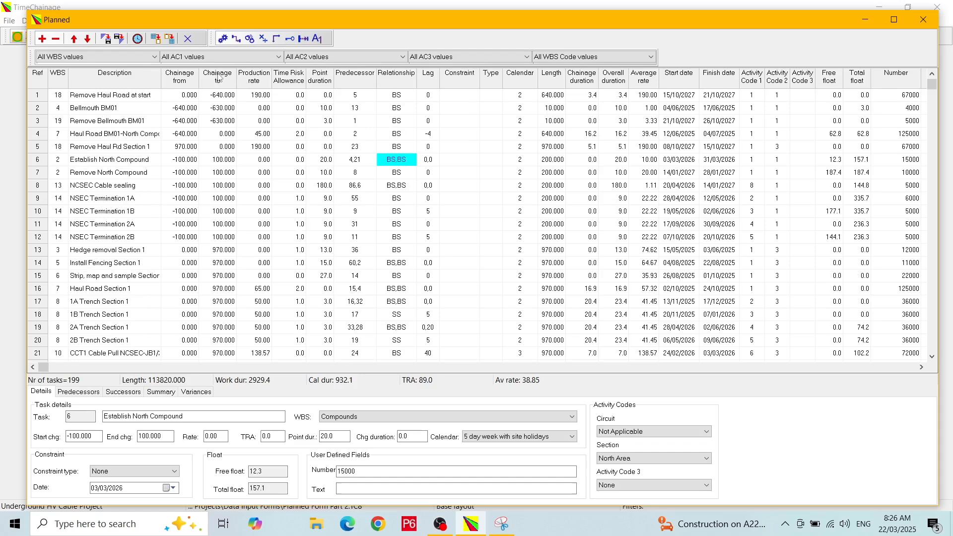
click(218, 77)
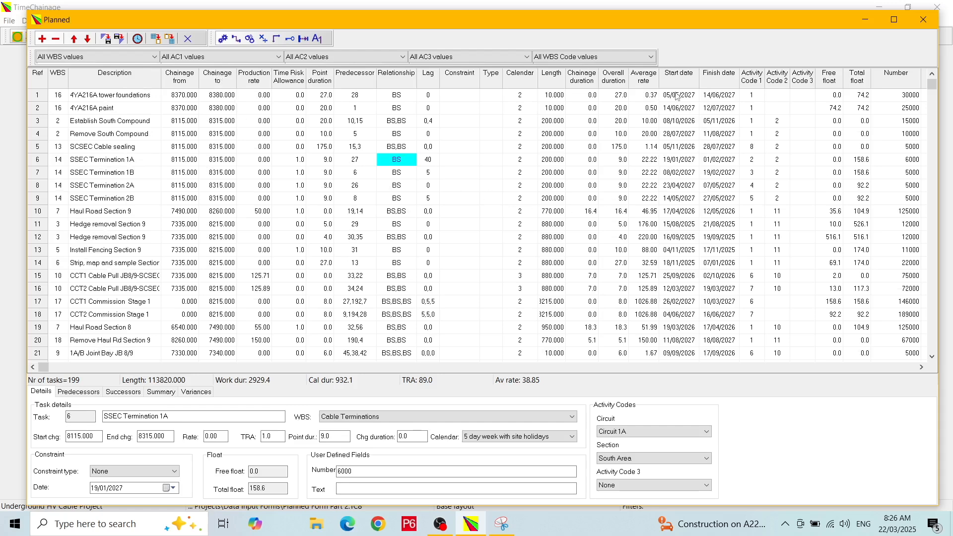
click(680, 76)
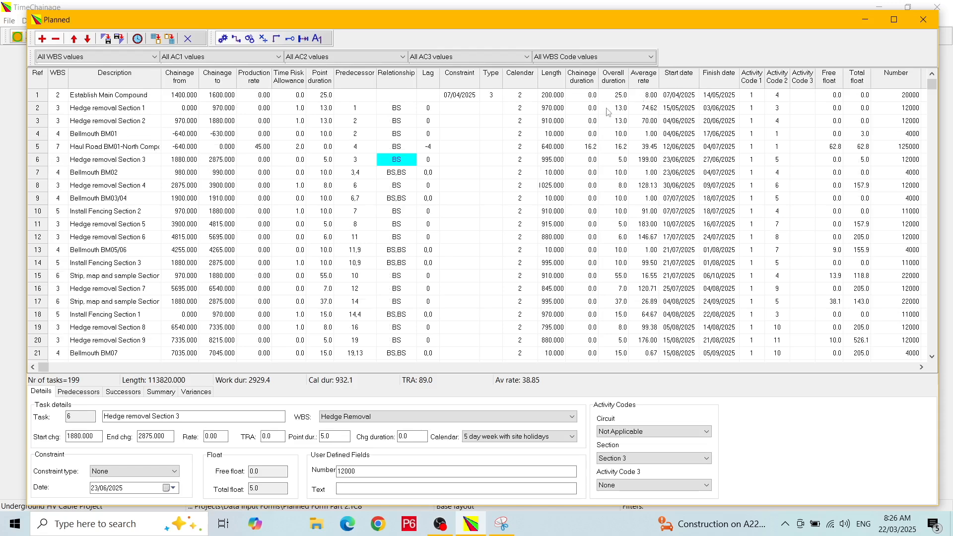
click(58, 76)
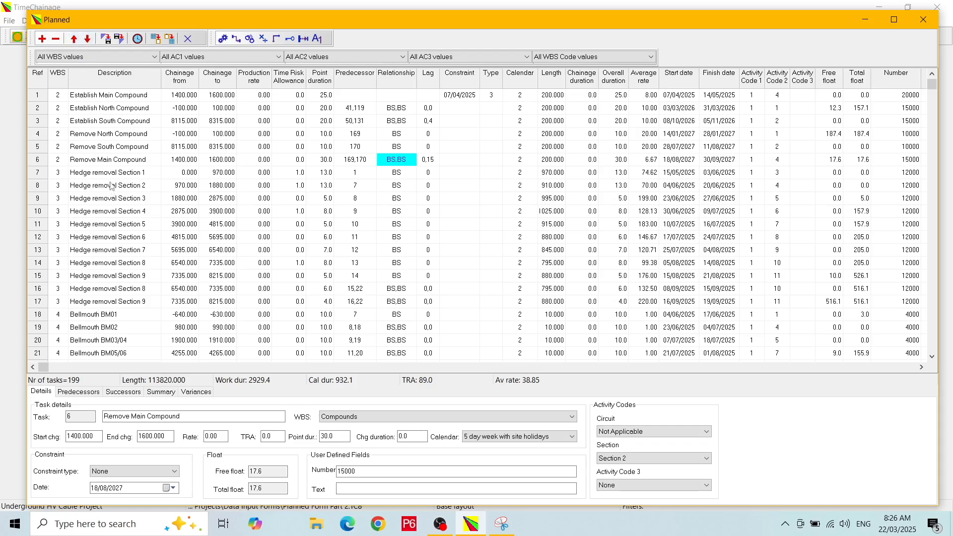
Step: Move the Remove Main Compound task up two rows to row 4 and store the current task order
click(108, 161)
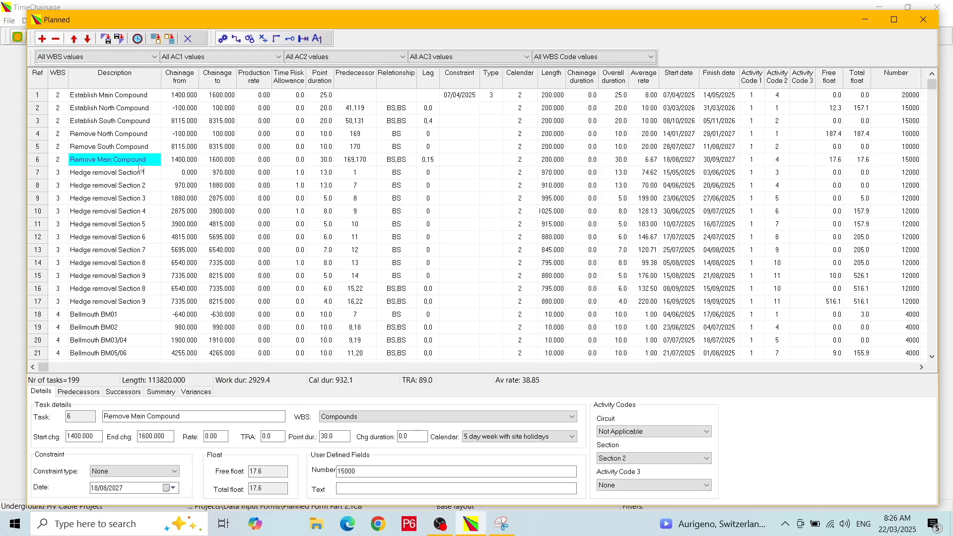
click(74, 40)
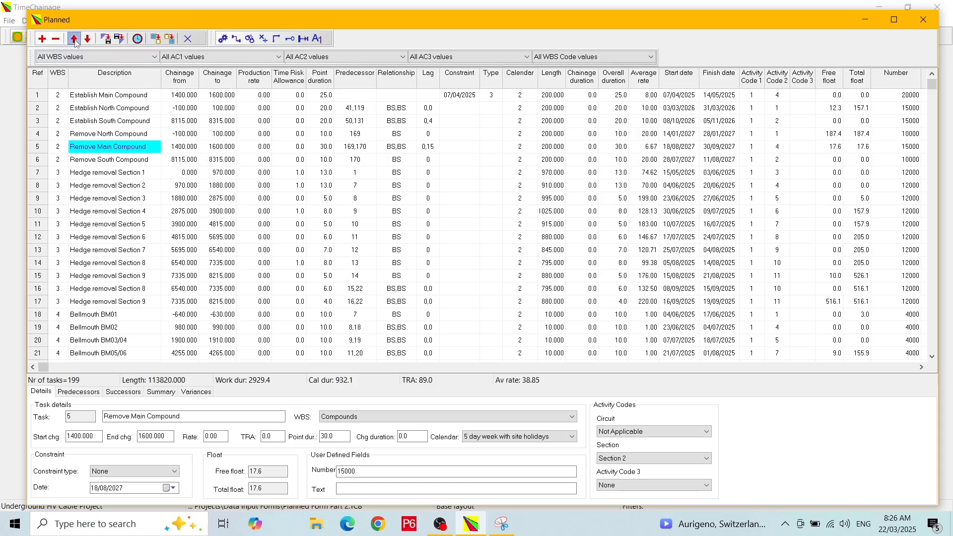
click(75, 40)
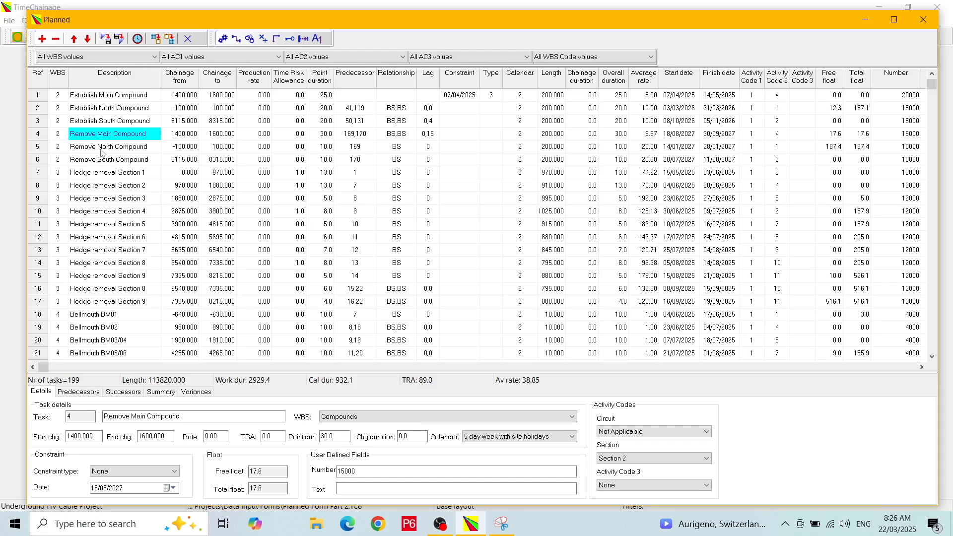
click(110, 41)
Step: Sort the tasks by predecessor and by length, and restore the stored task order
click(356, 73)
click(555, 76)
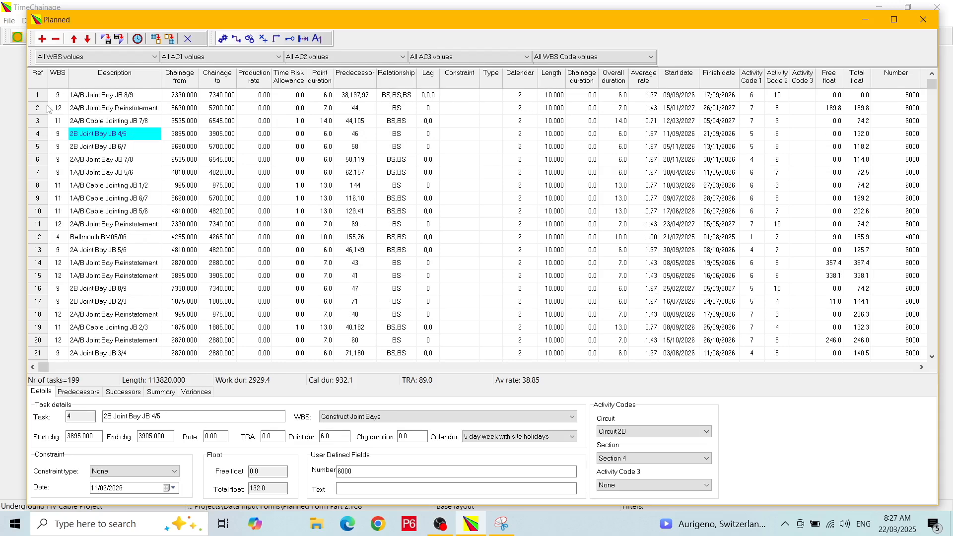
click(121, 39)
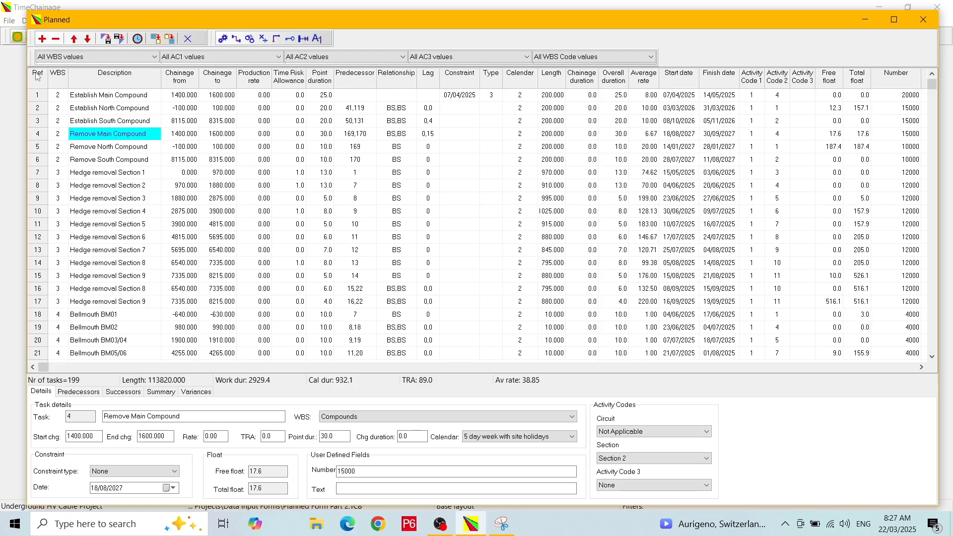
Step: Review the Establish Main Compound task's WBS options, description, chainages, production rate, time risk allowance and point duration
click(59, 98)
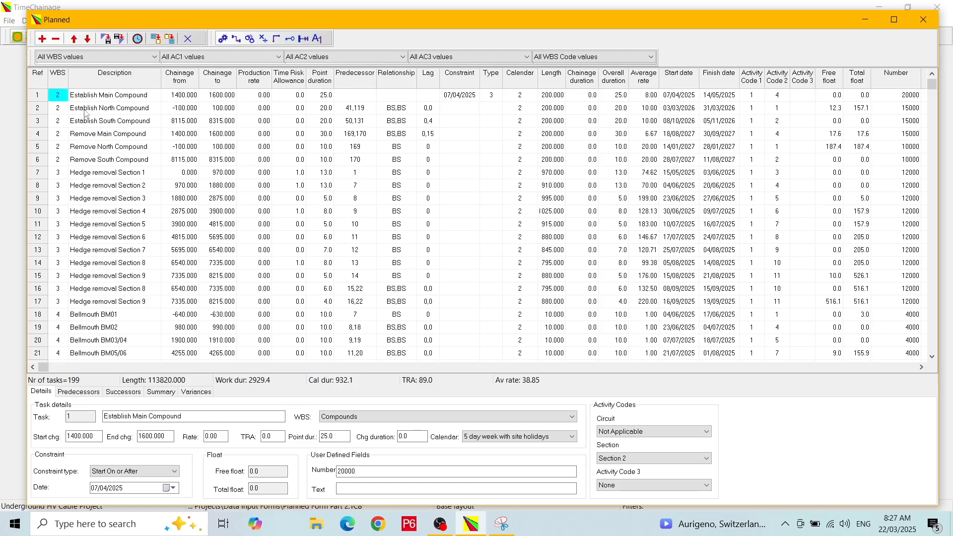
click(474, 418)
click(474, 419)
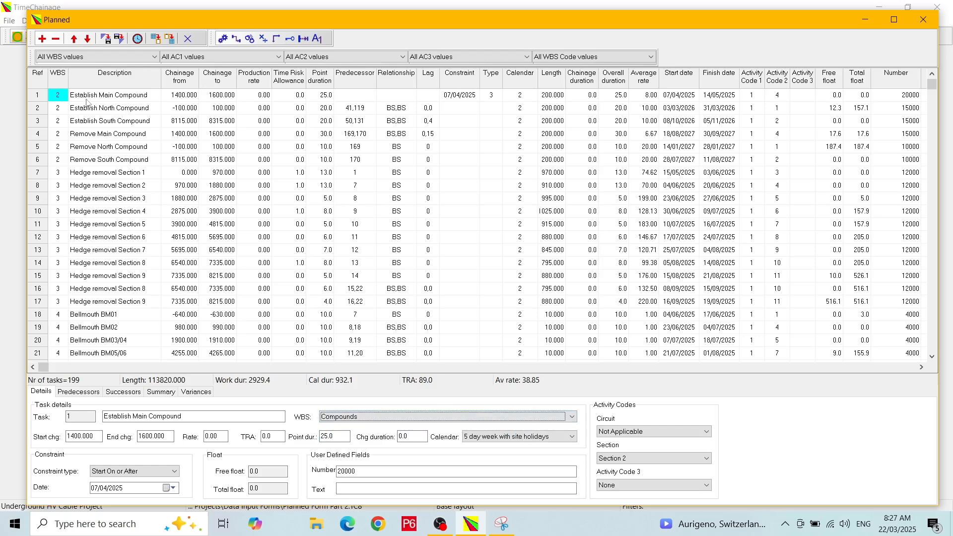
click(102, 98)
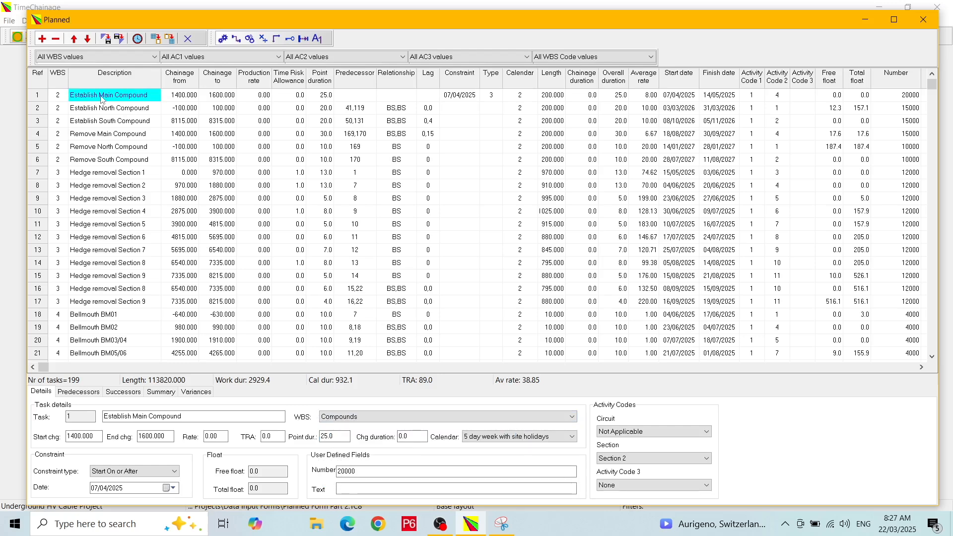
key(Tab)
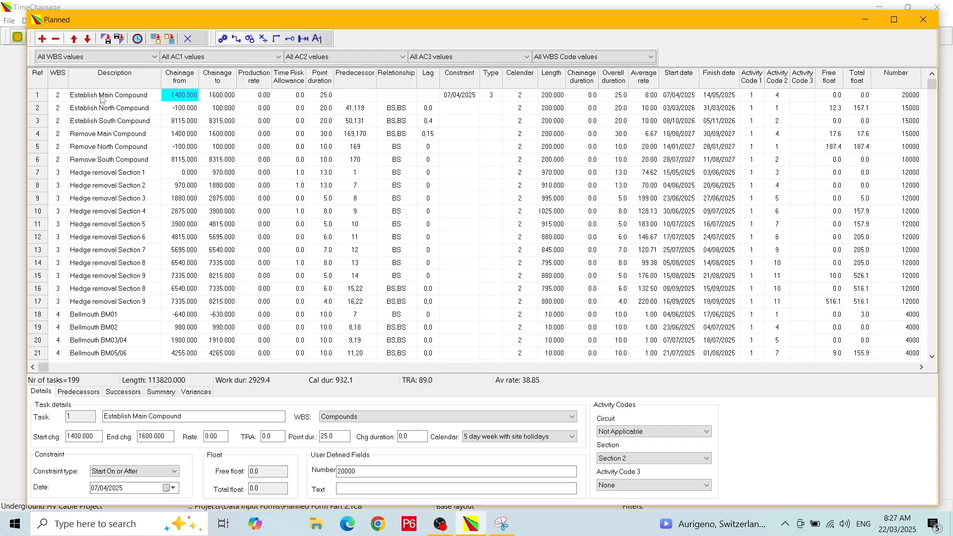
key(Tab)
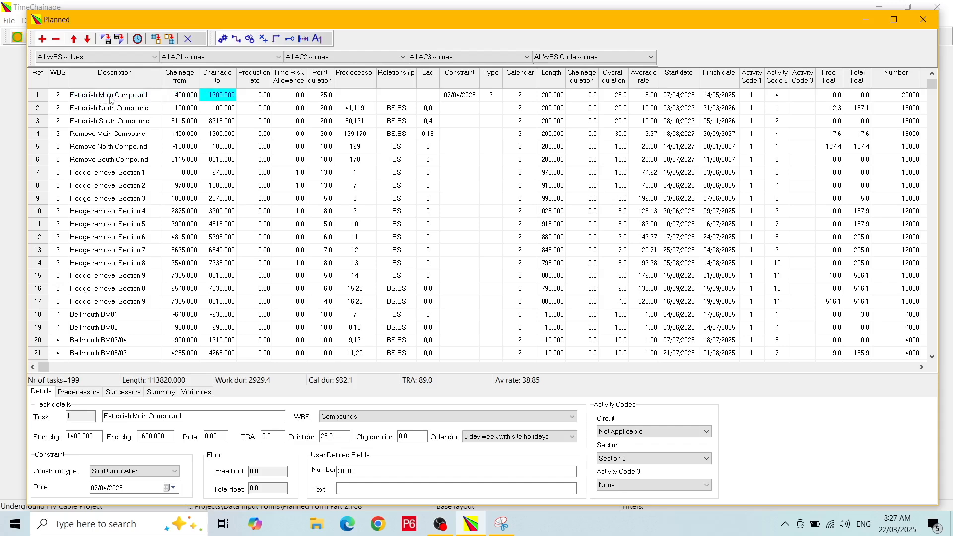
key(Tab)
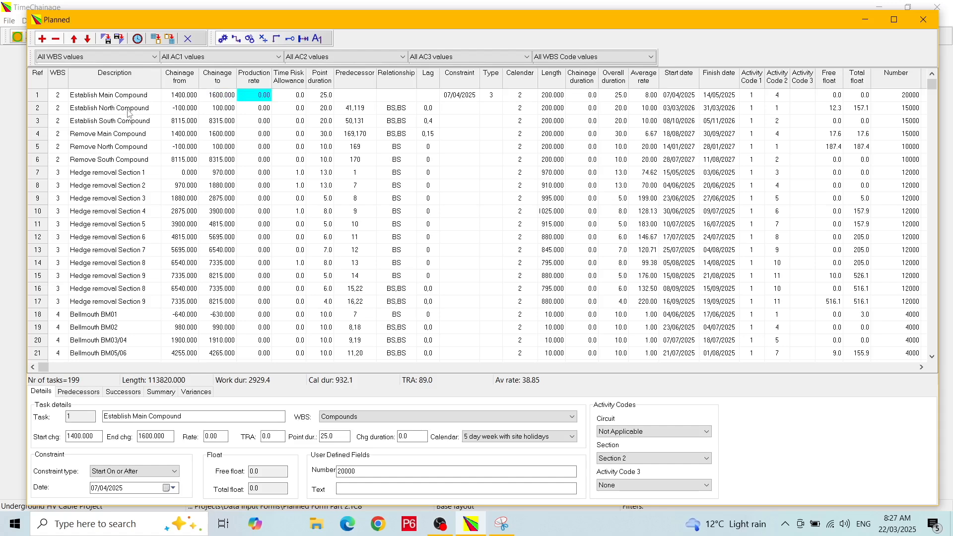
key(Tab)
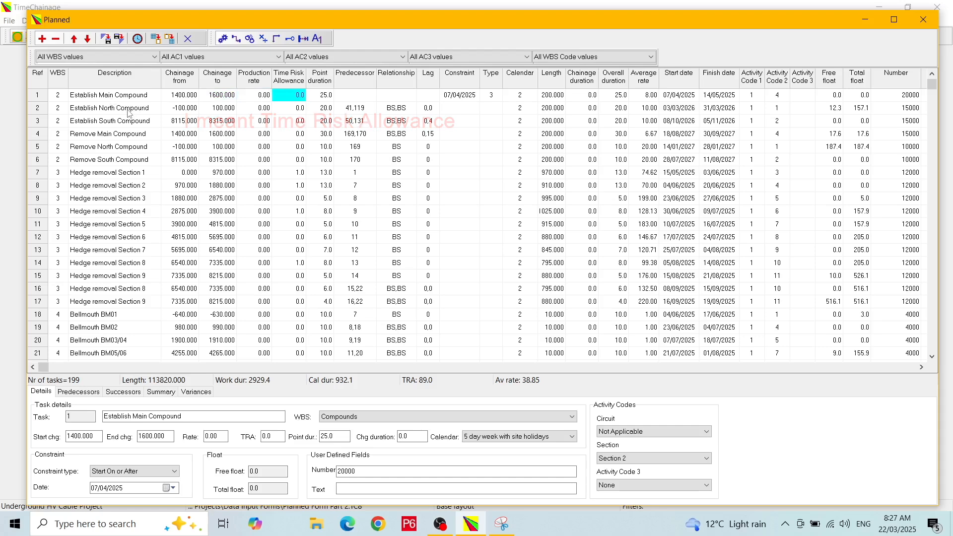
key(Tab)
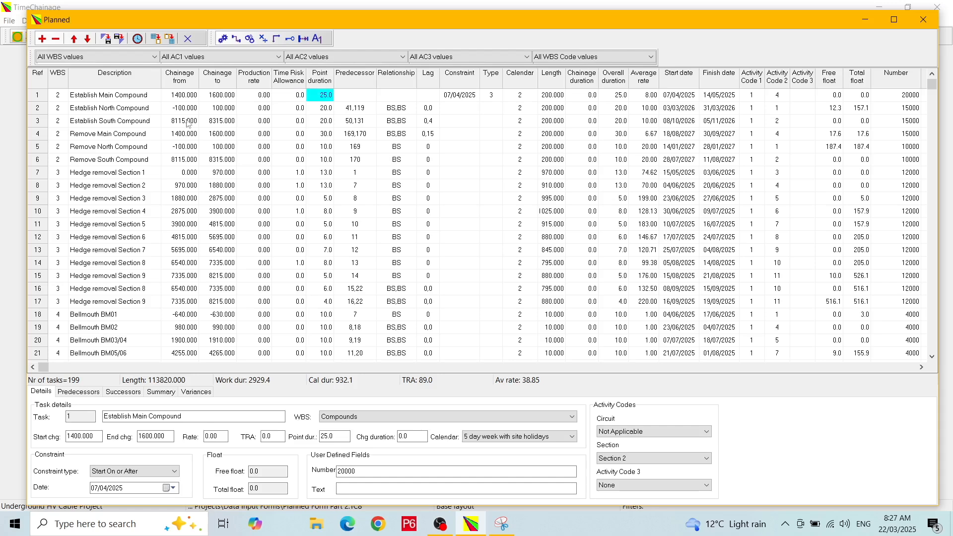
Step: Inspect the predecessors, relationships and lags of Establish North Compound and the relationship of Hedge removal Section 2
click(364, 111)
key(Tab)
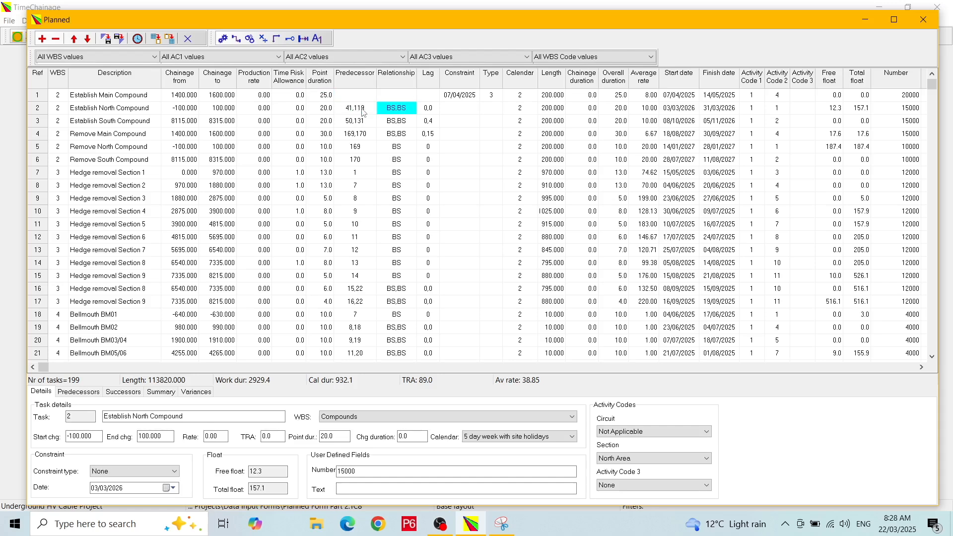
key(Tab)
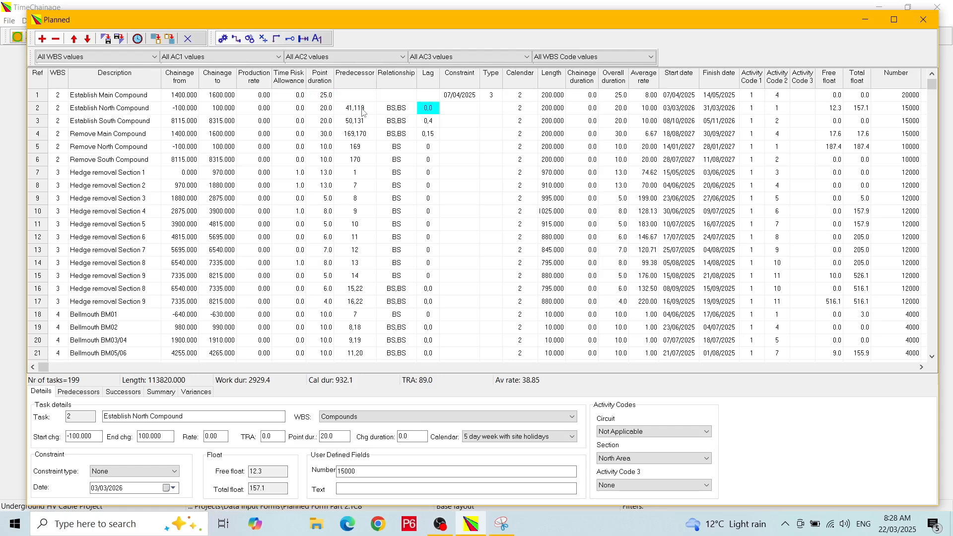
click(406, 190)
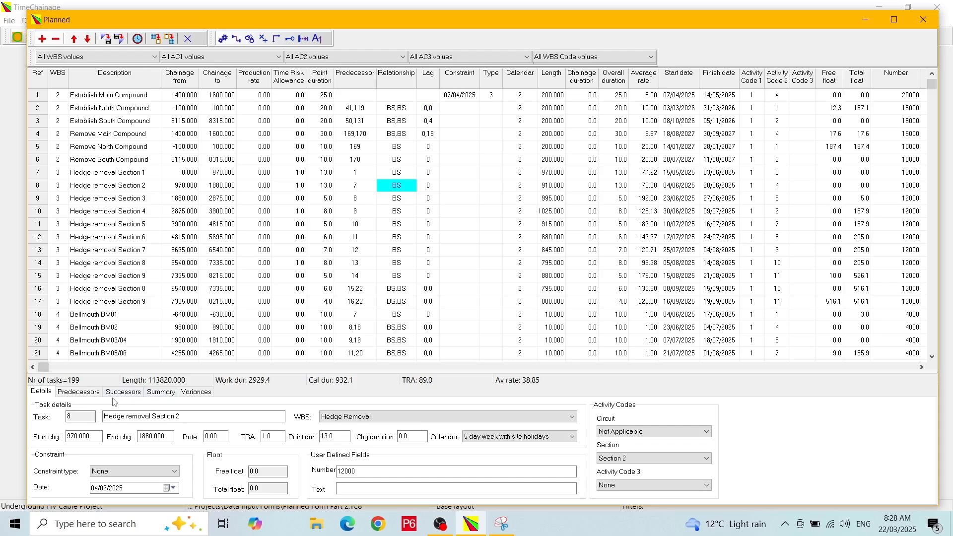
Step: Review the constraint date and type of Establish Main Compound and pick the 5 day week with site holidays calendar
click(464, 96)
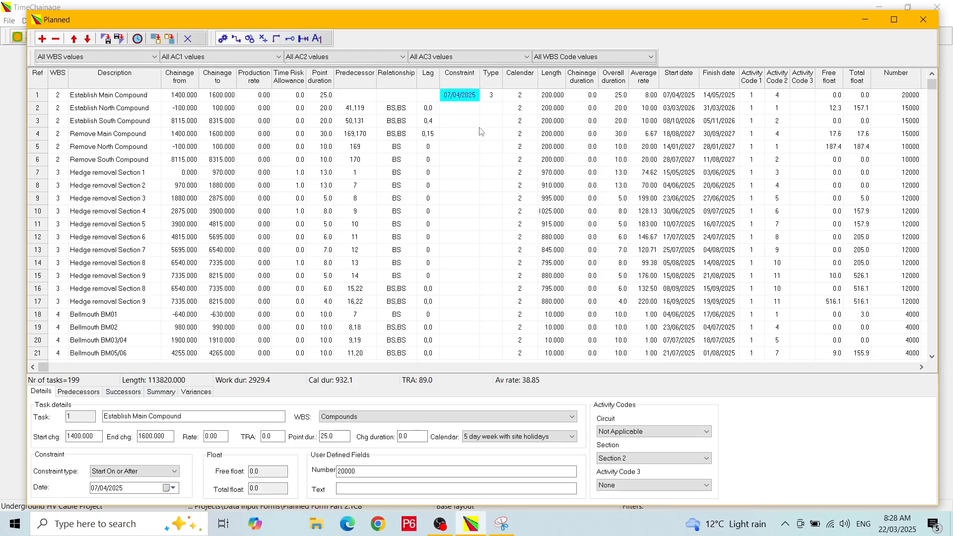
key(Tab)
key(Tab)
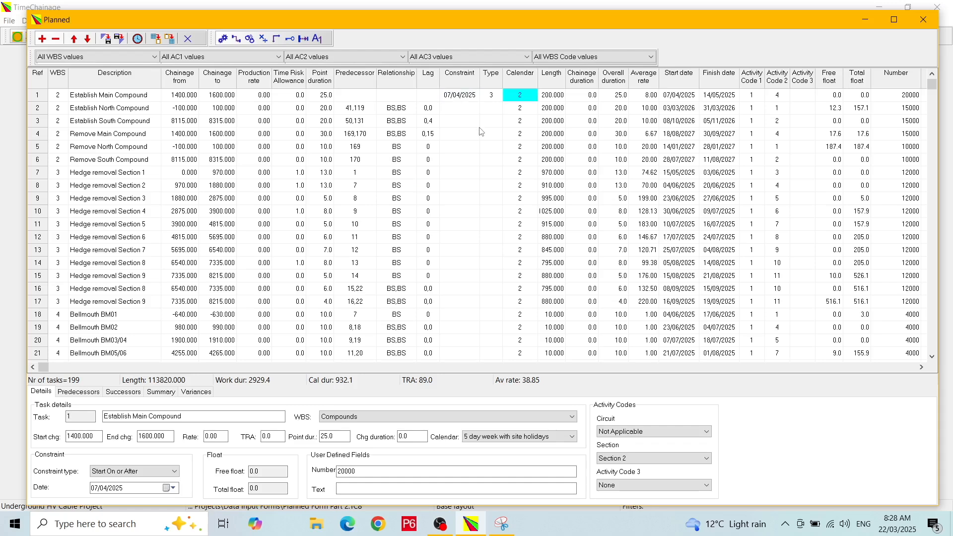
click(571, 438)
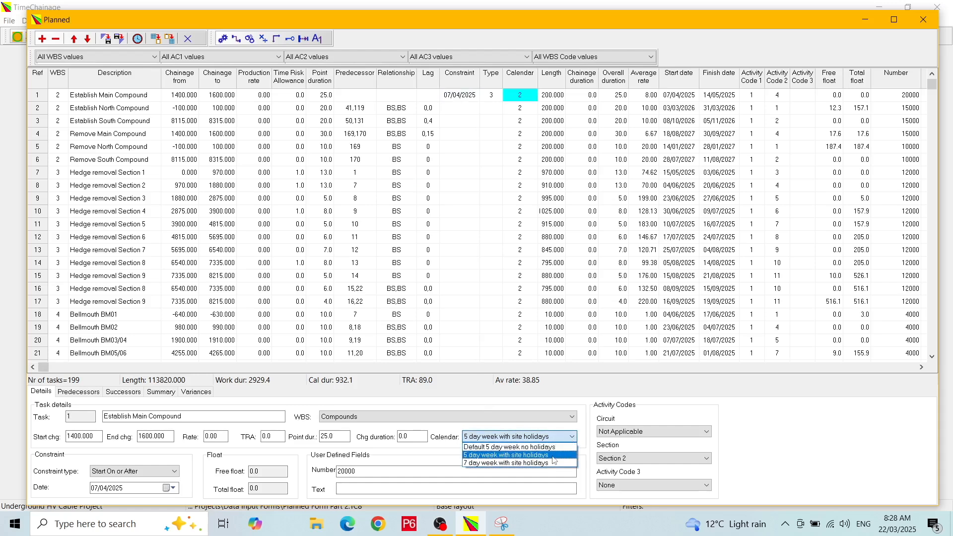
click(553, 455)
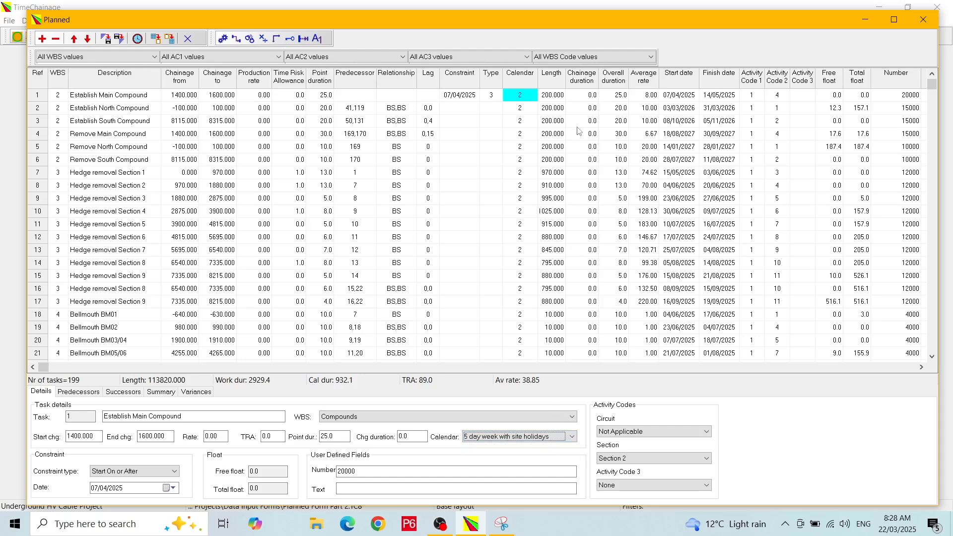
Step: Examine the length, chainage duration and overall duration of Establish Main Compound, and the chainage duration of Haul Road BM01-North Compound
click(557, 96)
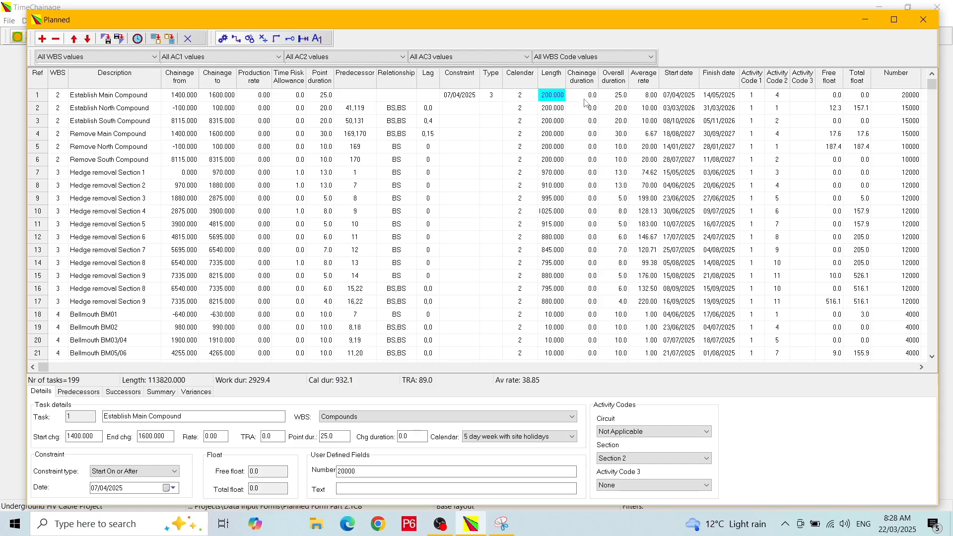
click(588, 97)
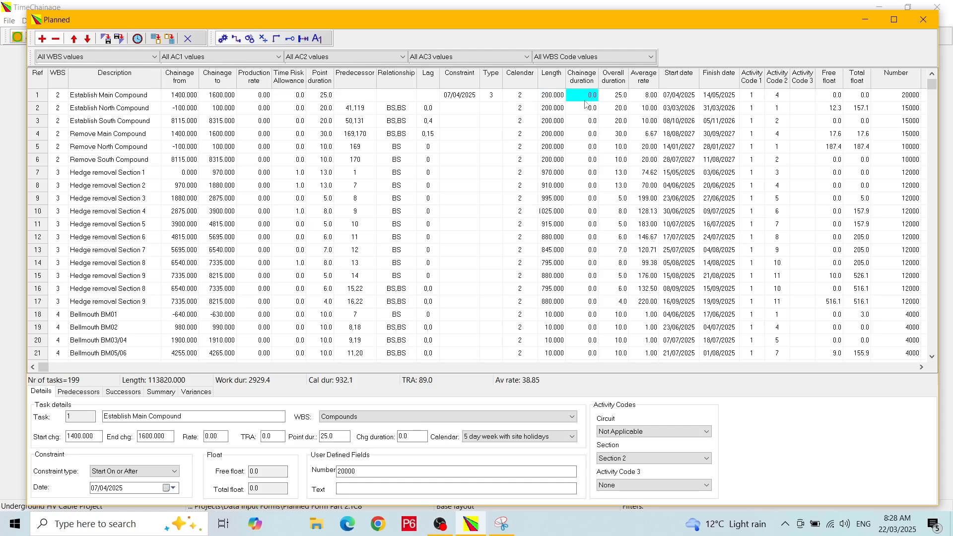
key(Right)
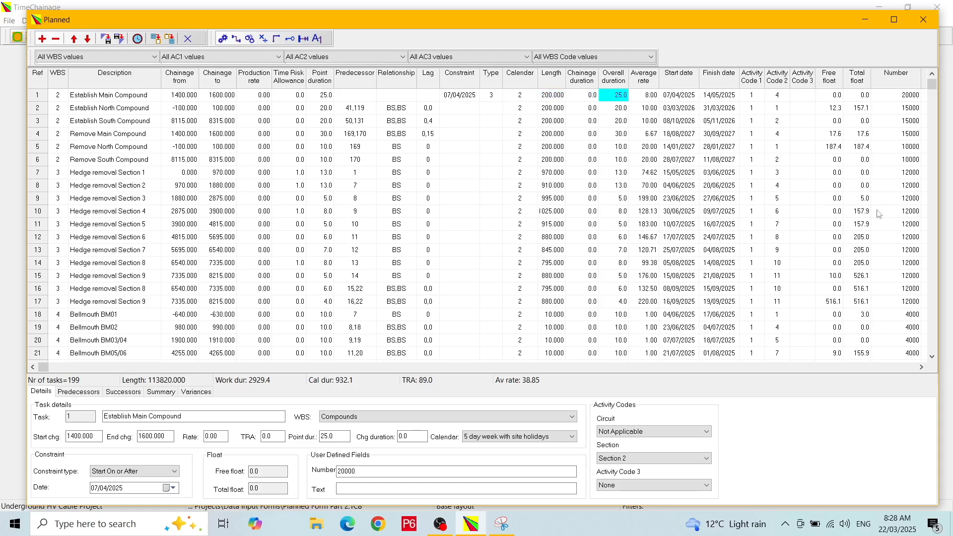
click(933, 260)
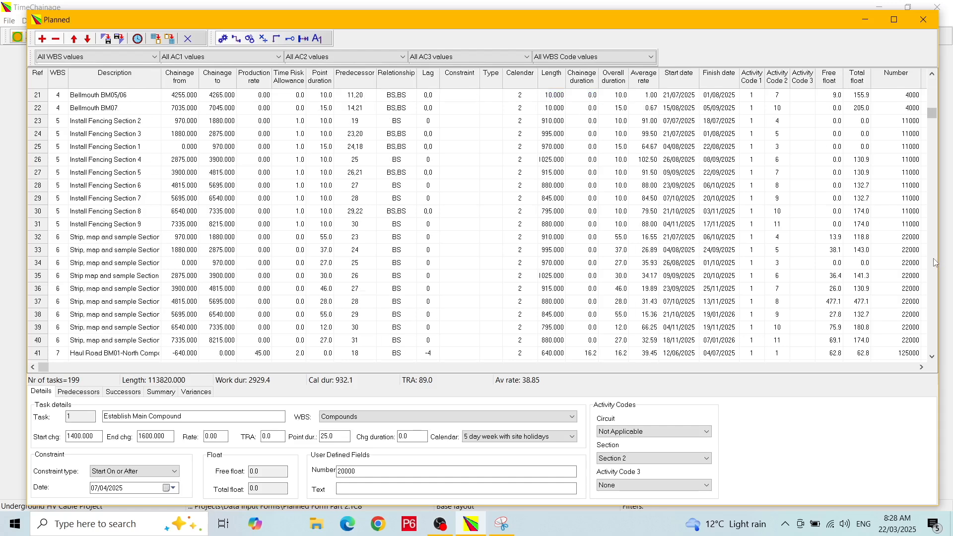
click(935, 263)
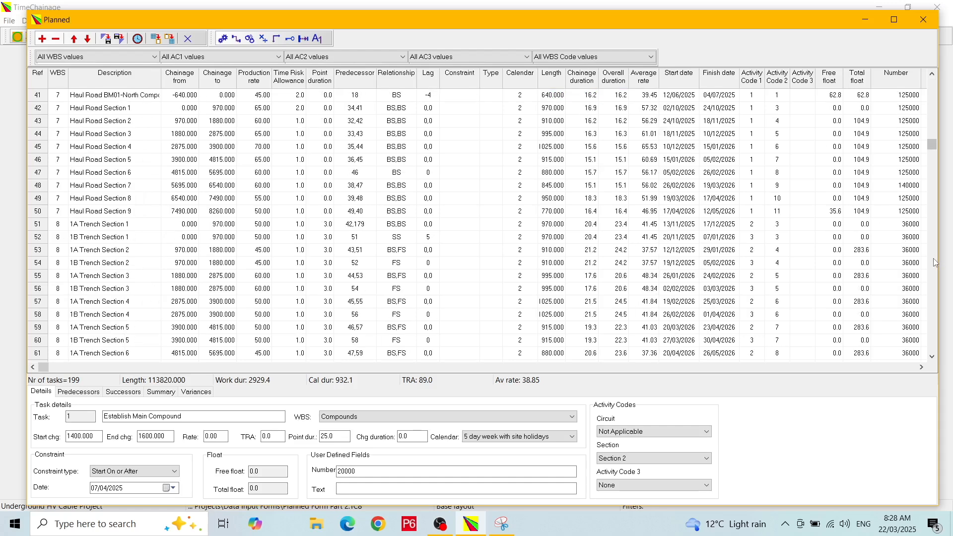
click(589, 98)
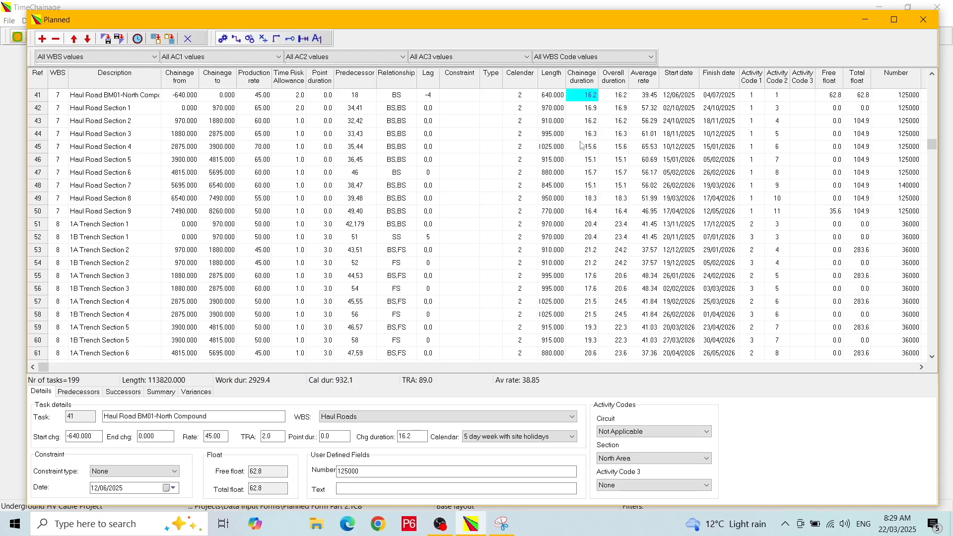
Step: Review the overall duration, average rate, start date and finish date of Haul Road BM01-North Compound
click(620, 100)
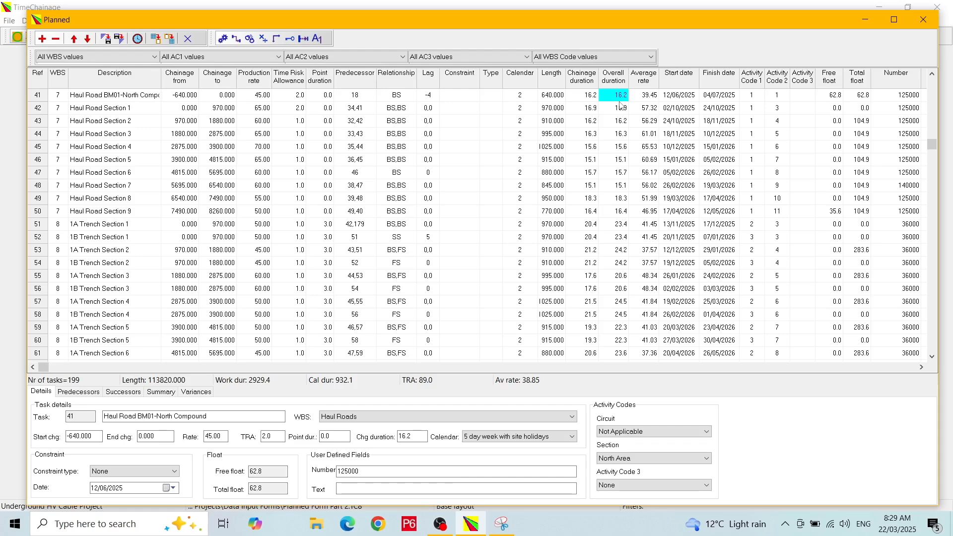
key(Right)
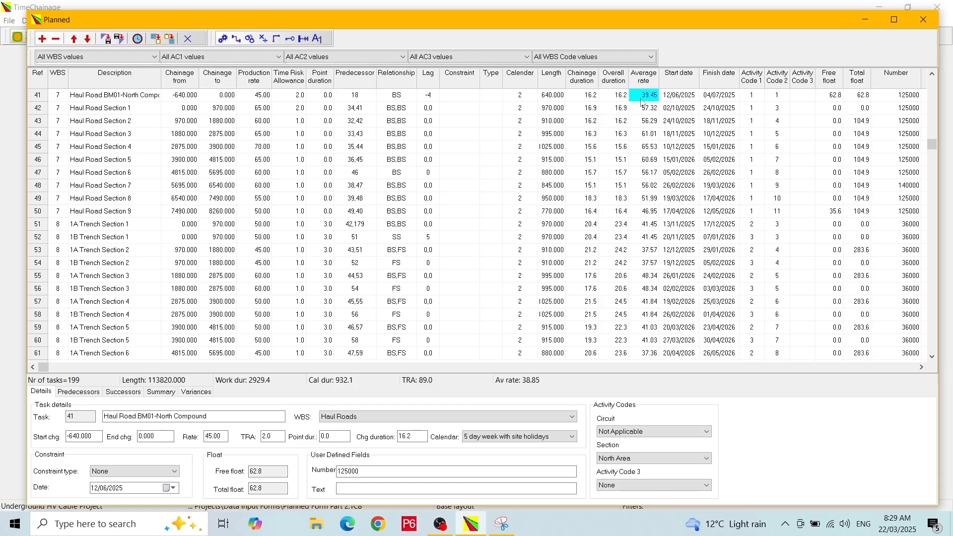
key(Right)
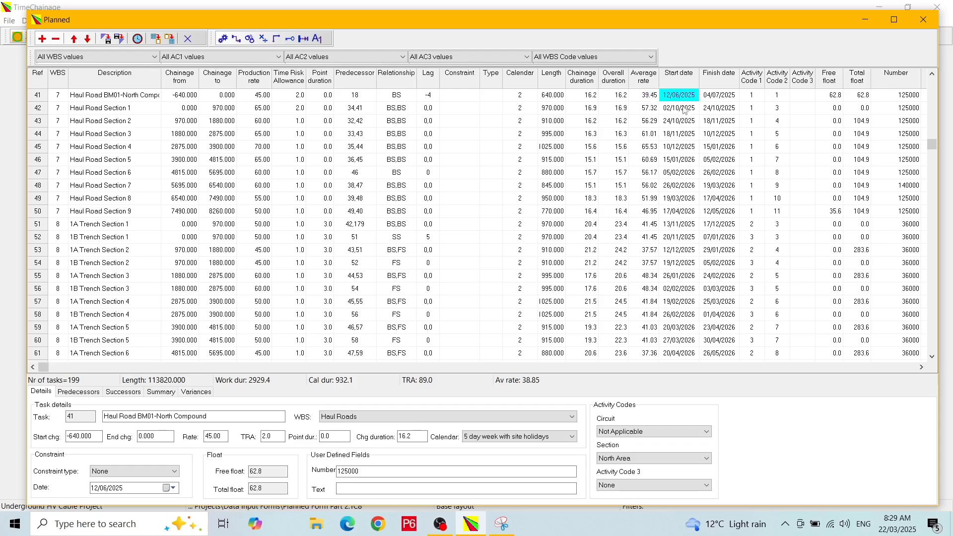
key(Right)
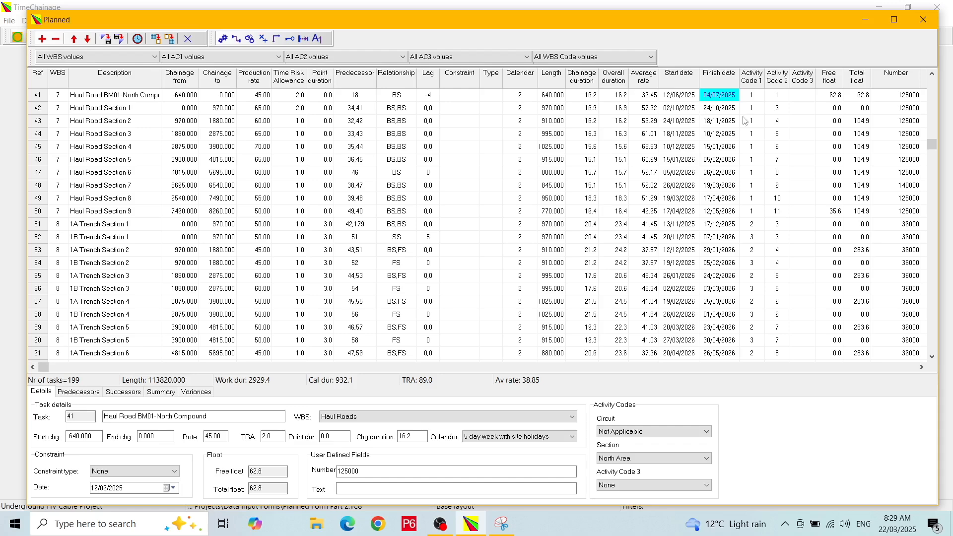
Step: Examine the activity codes of Haul Road Section 2, browsing the available Section and Circuit options
click(782, 122)
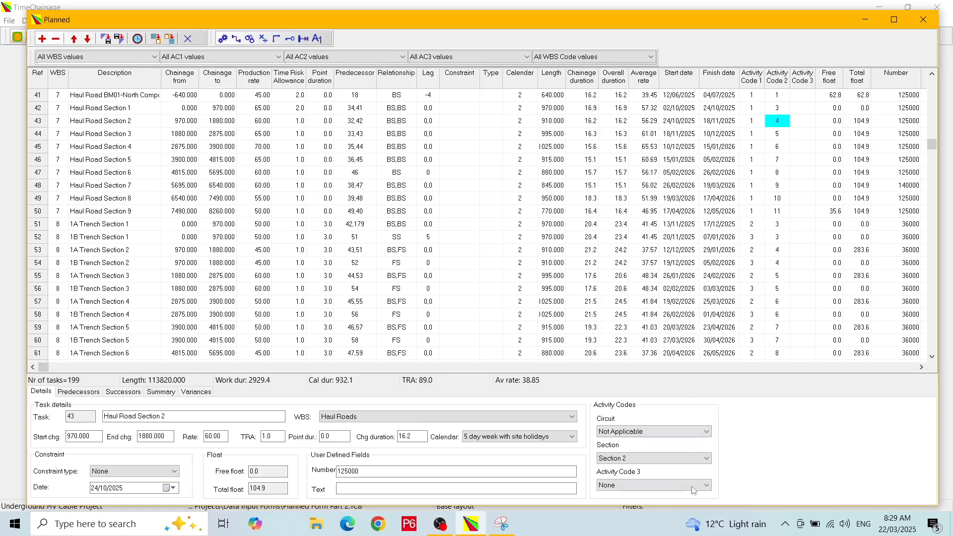
click(706, 458)
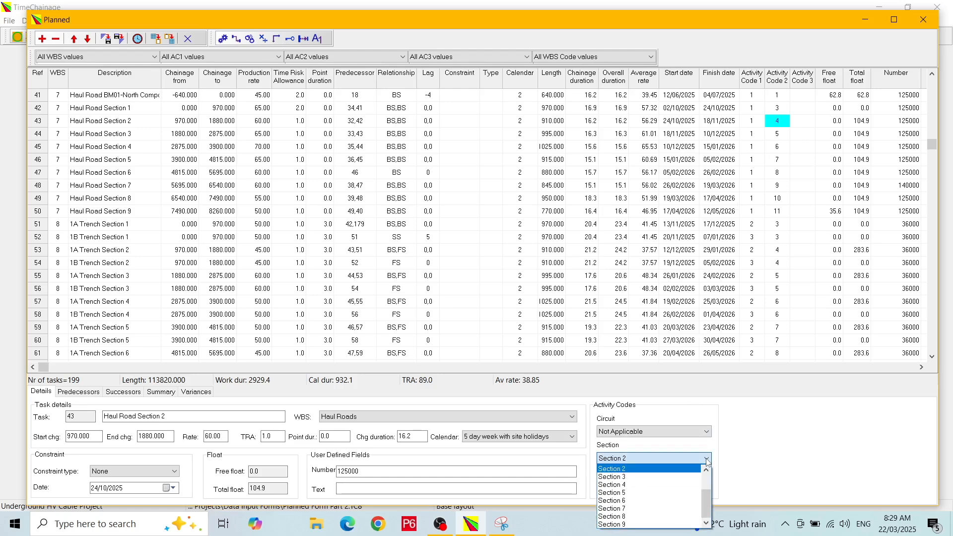
click(708, 462)
click(708, 432)
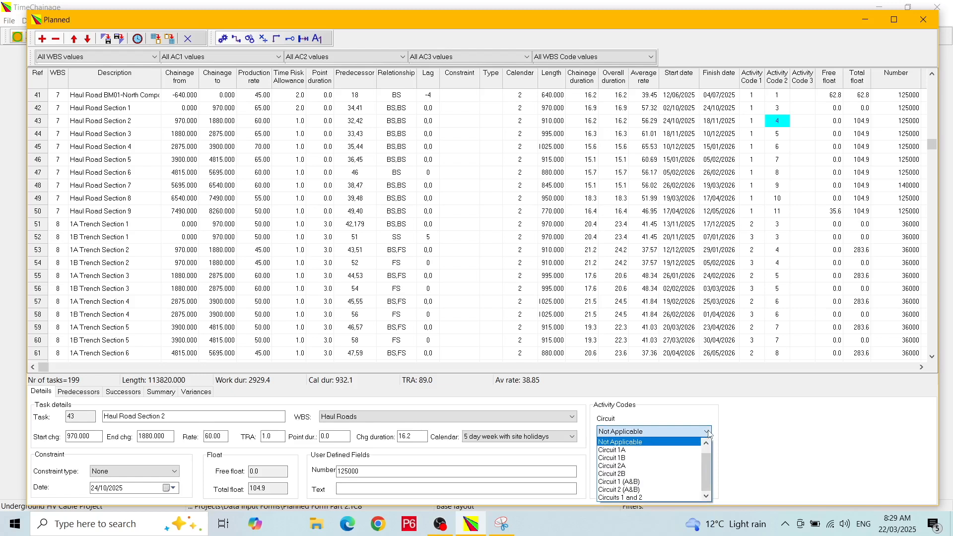
click(707, 432)
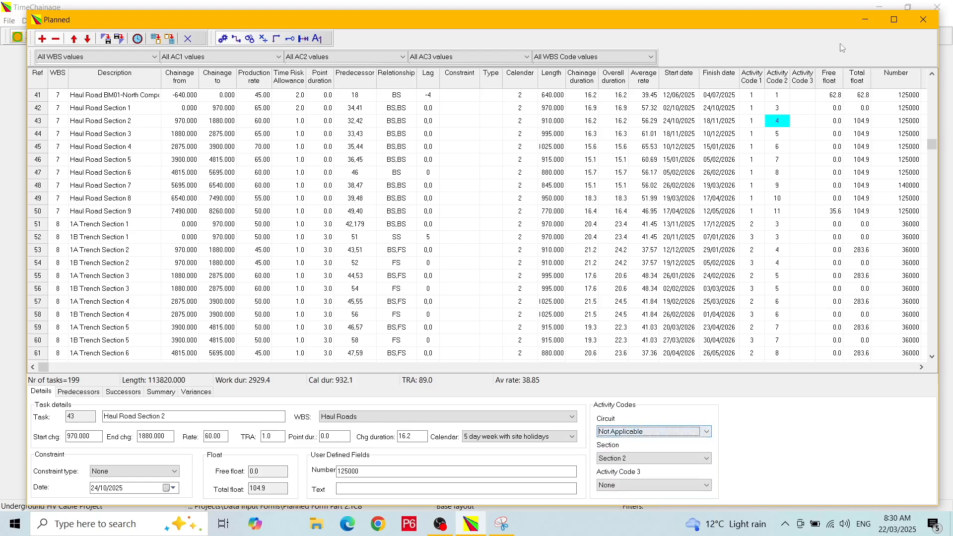
Step: Review the float values and the user-defined number and text fields of Haul Road Section 2
click(837, 121)
key(Right)
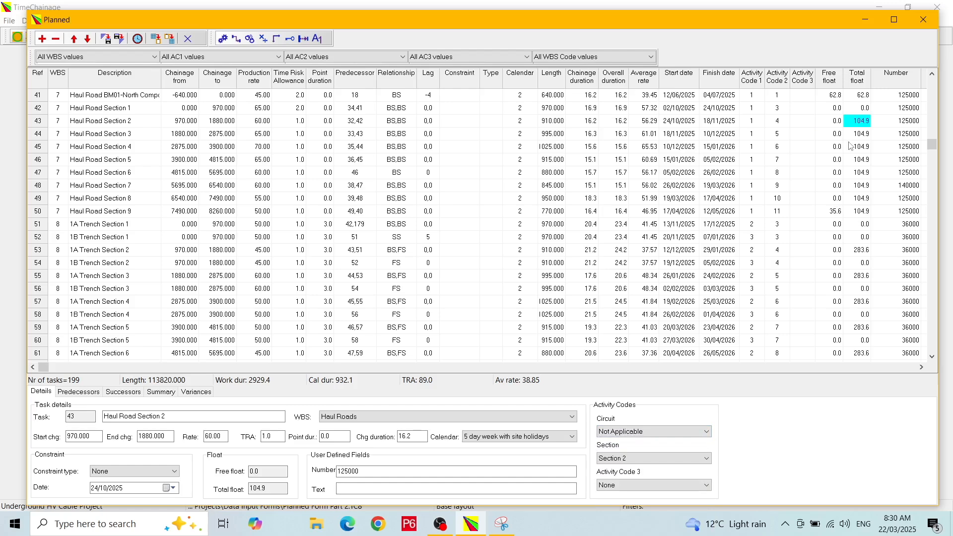
key(Right)
key(Right)
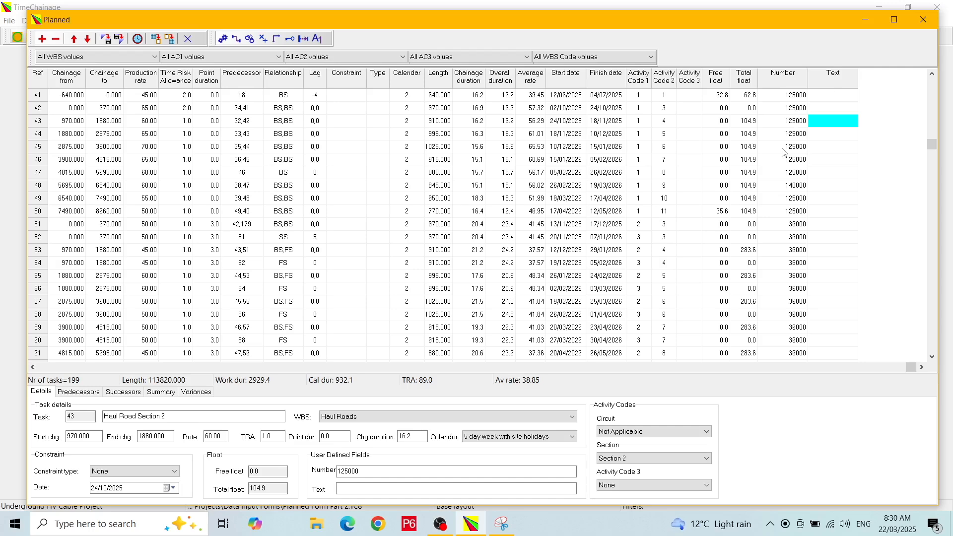
click(795, 124)
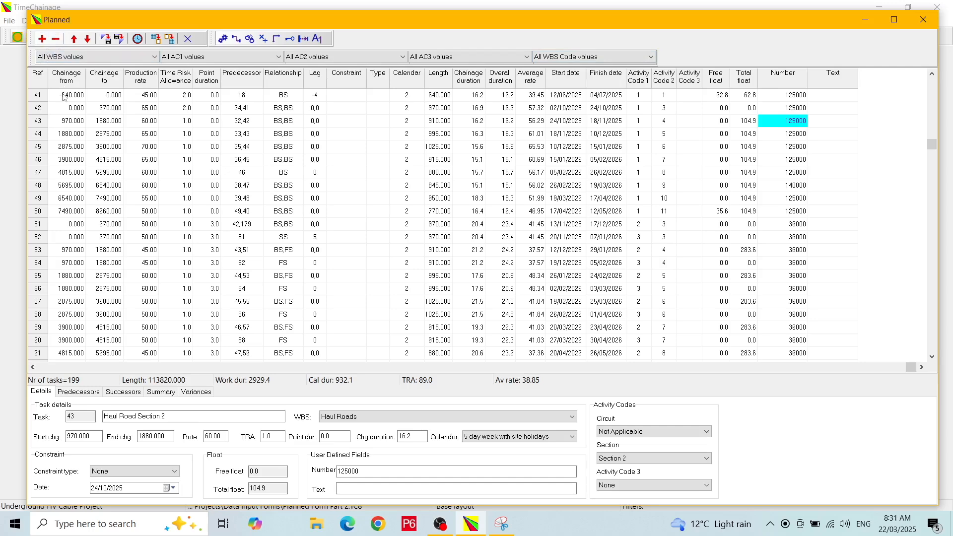
Step: Insert a blank task directly below Haul Road Section 2 and delete it again
click(64, 123)
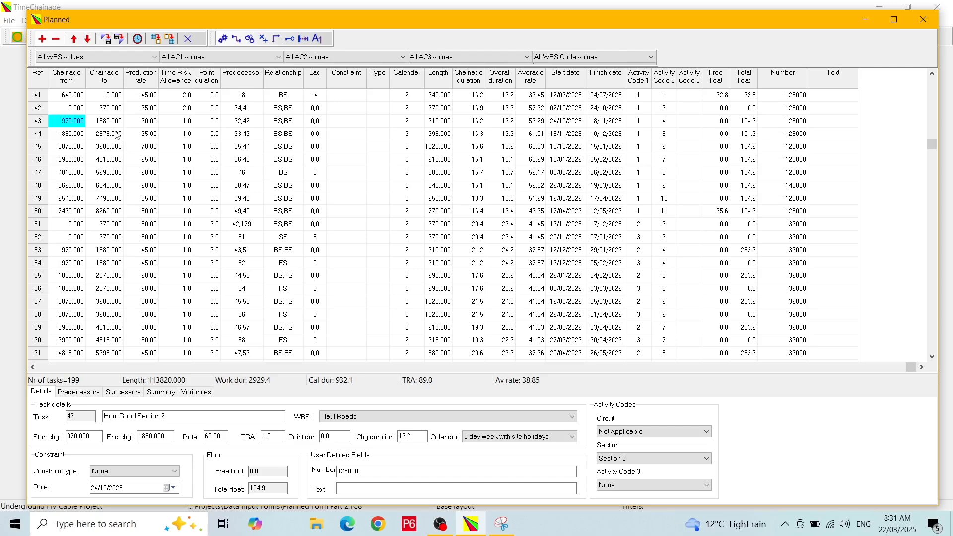
click(42, 39)
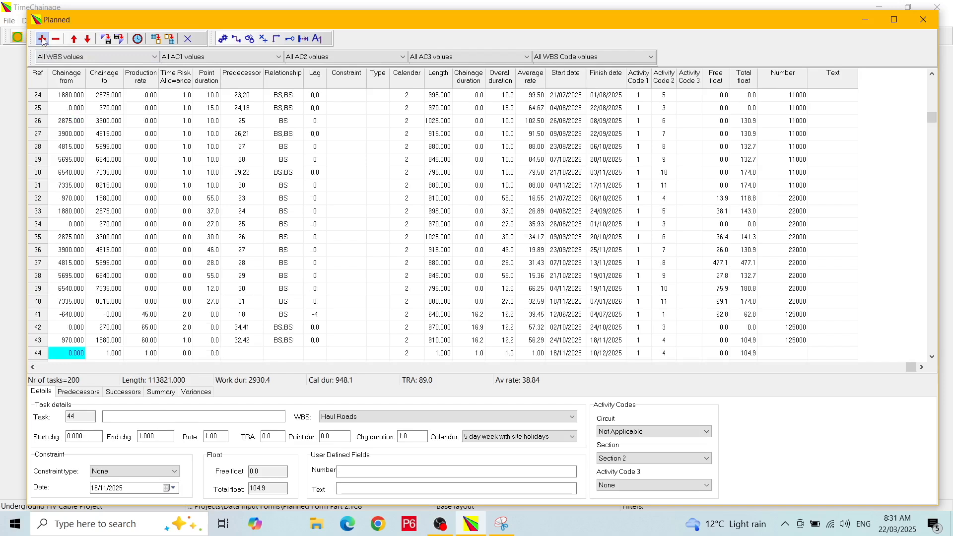
click(110, 354)
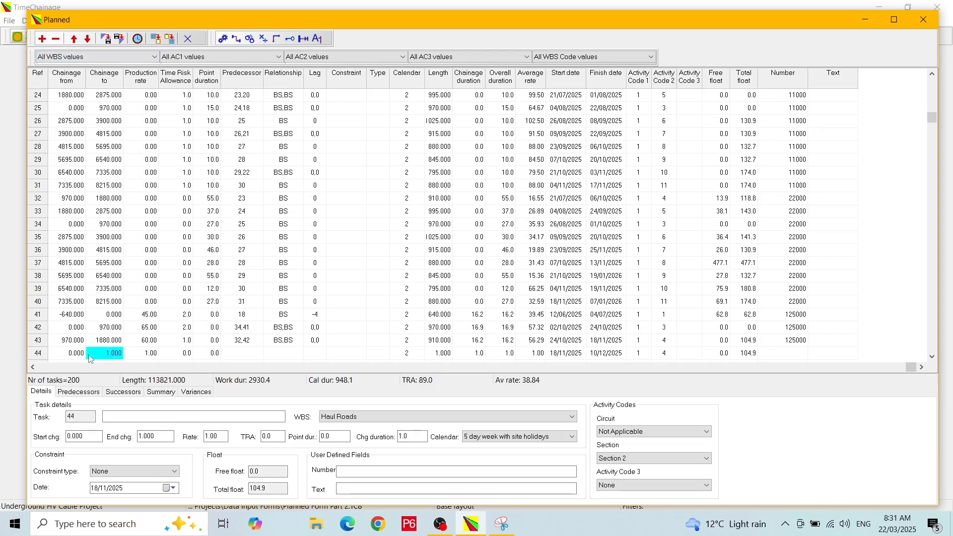
click(56, 40)
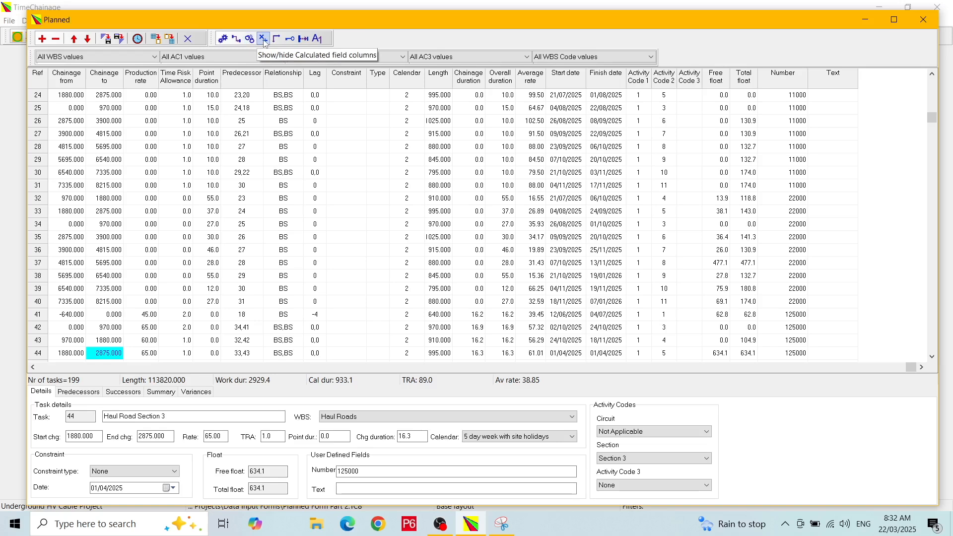
Step: Hide the activity code, float and user-defined field columns of the task table and show them again
click(292, 43)
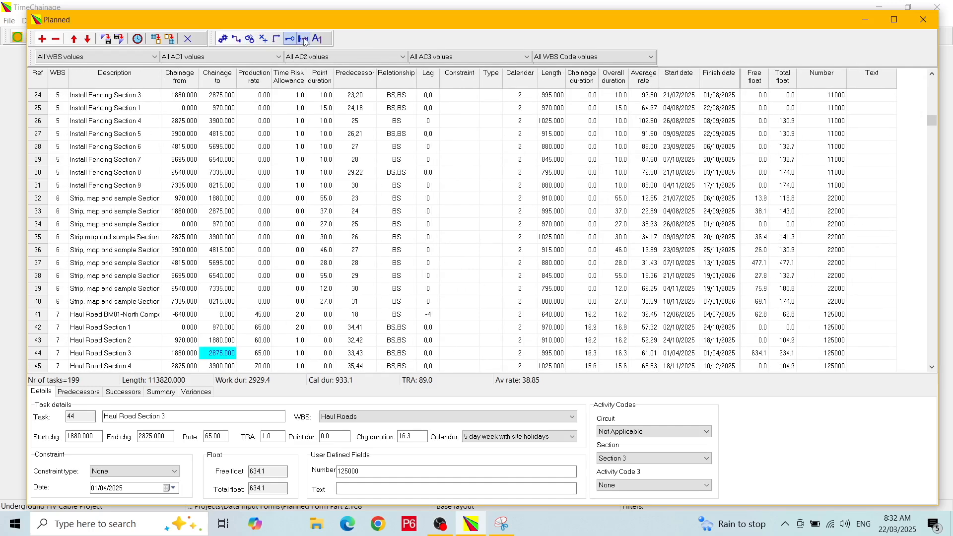
click(305, 41)
click(317, 40)
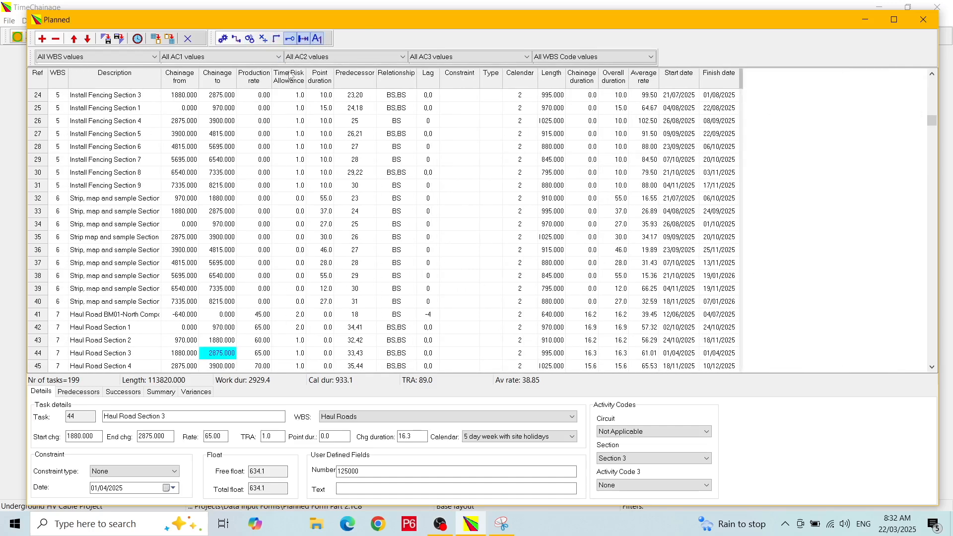
click(317, 38)
click(303, 39)
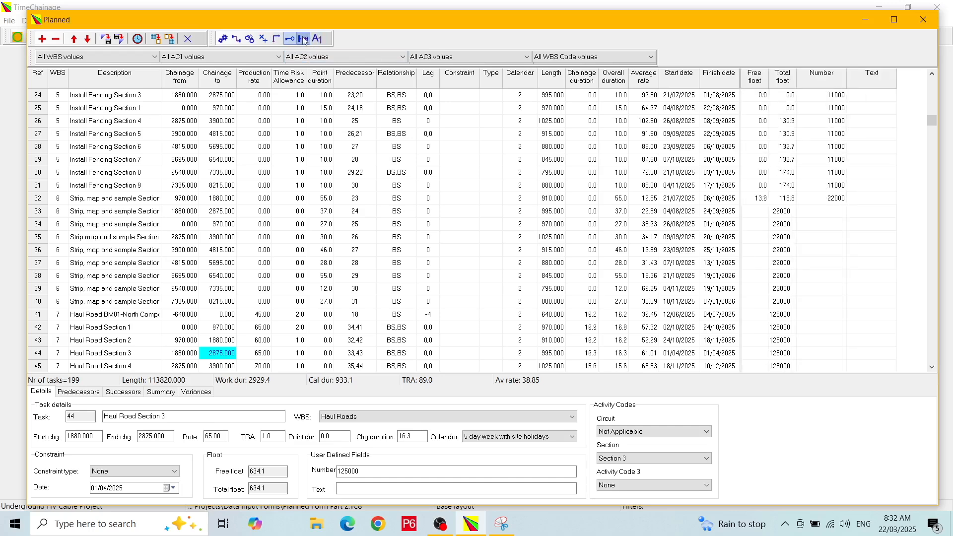
click(291, 39)
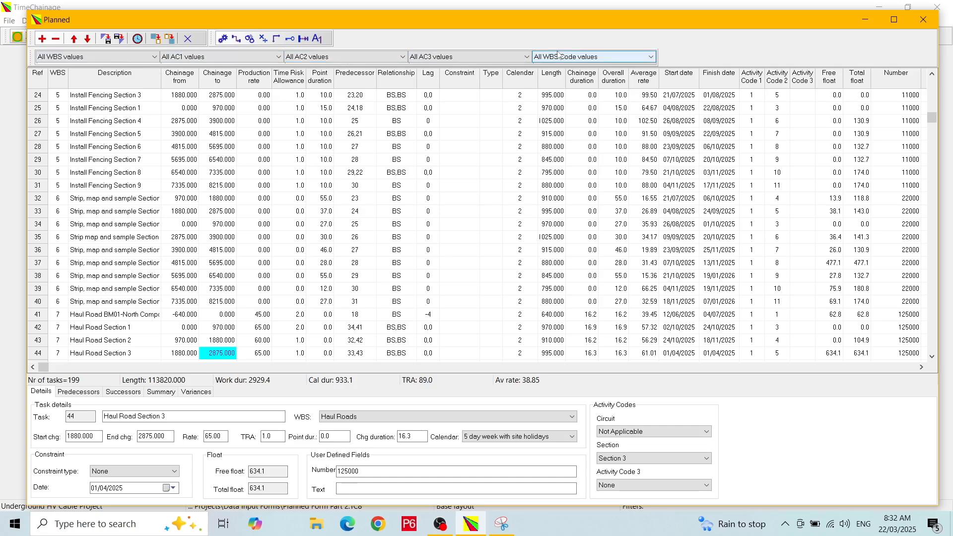
Step: Browse the Activity Code 1 and WBS filter options for the task table, leaving both filters on all values
click(277, 57)
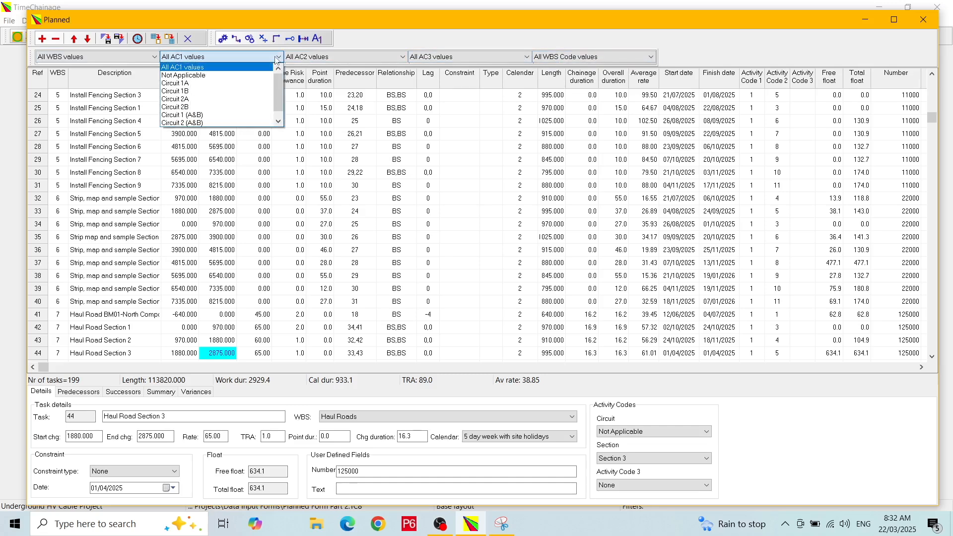
click(277, 58)
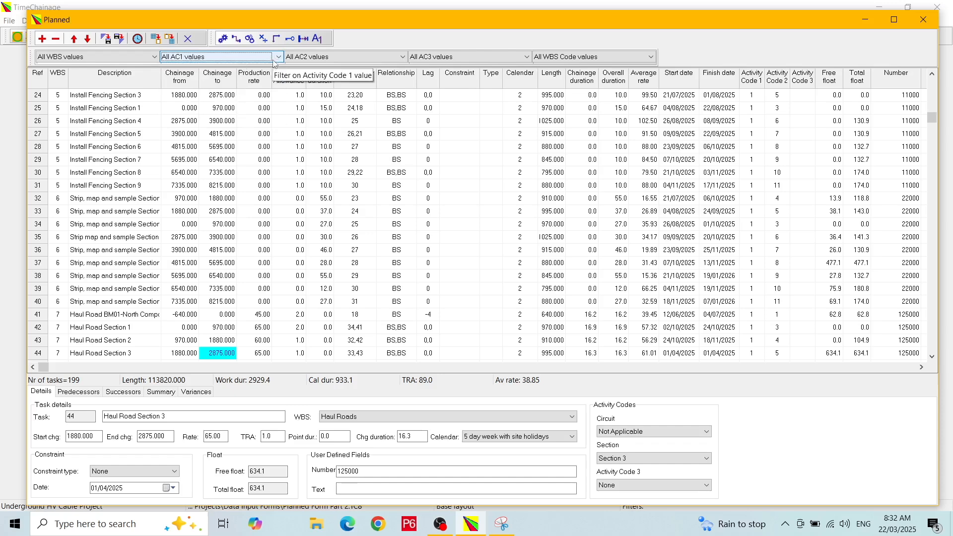
click(155, 57)
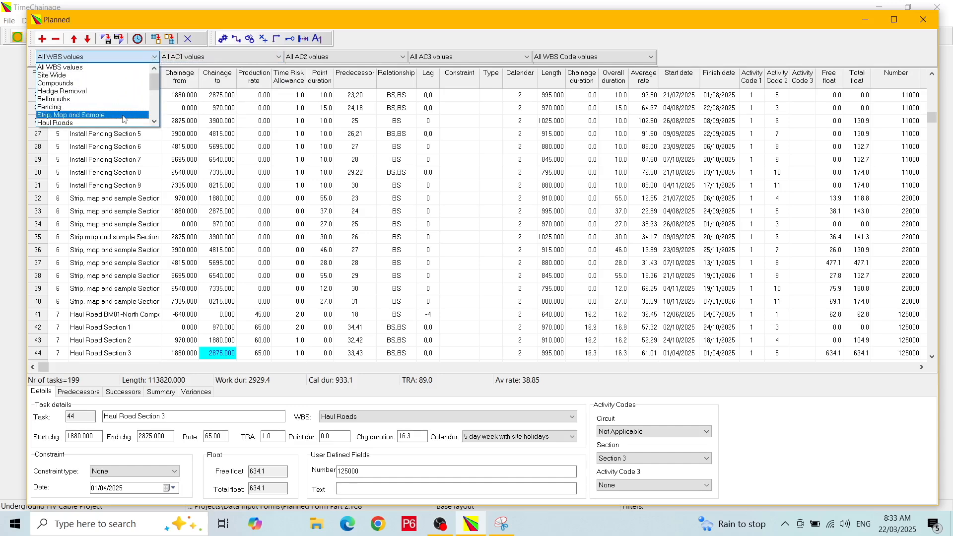
click(121, 58)
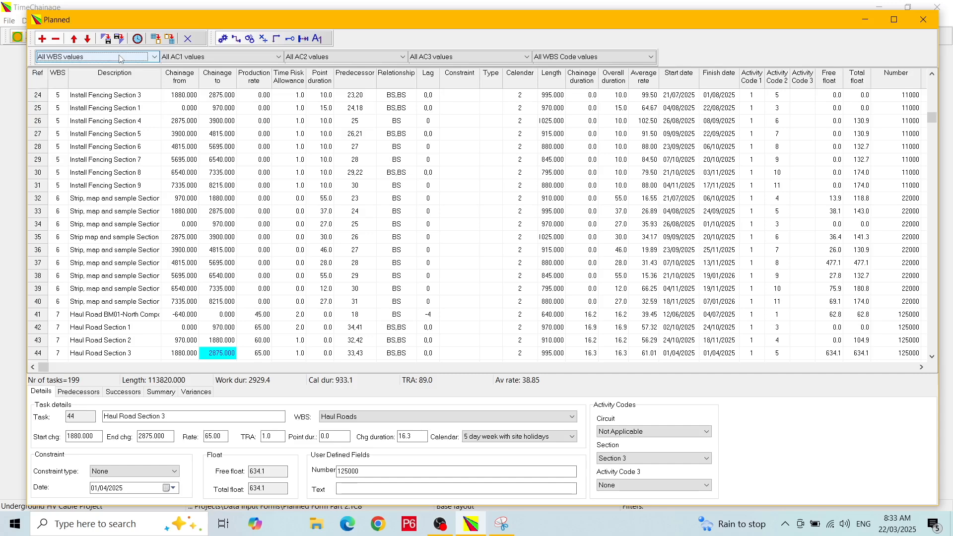
click(155, 57)
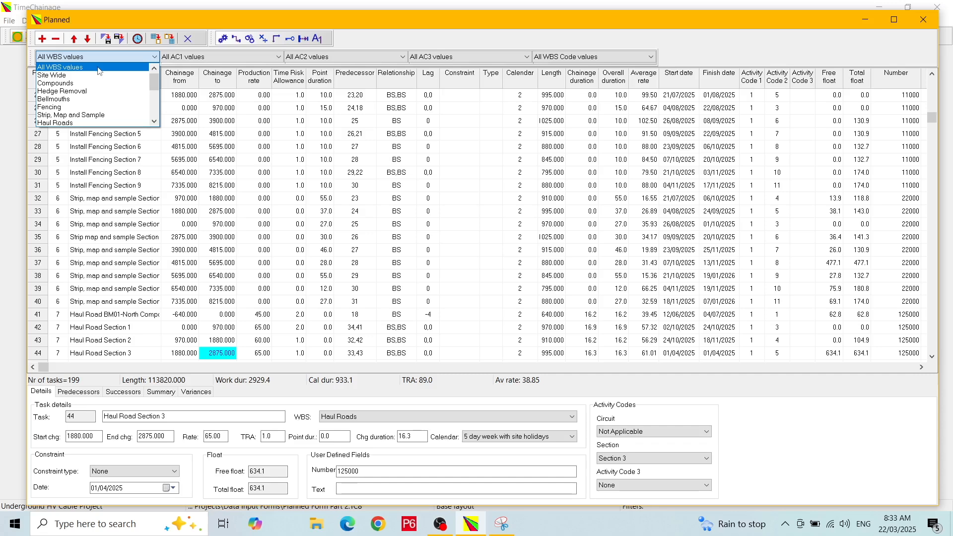
click(122, 59)
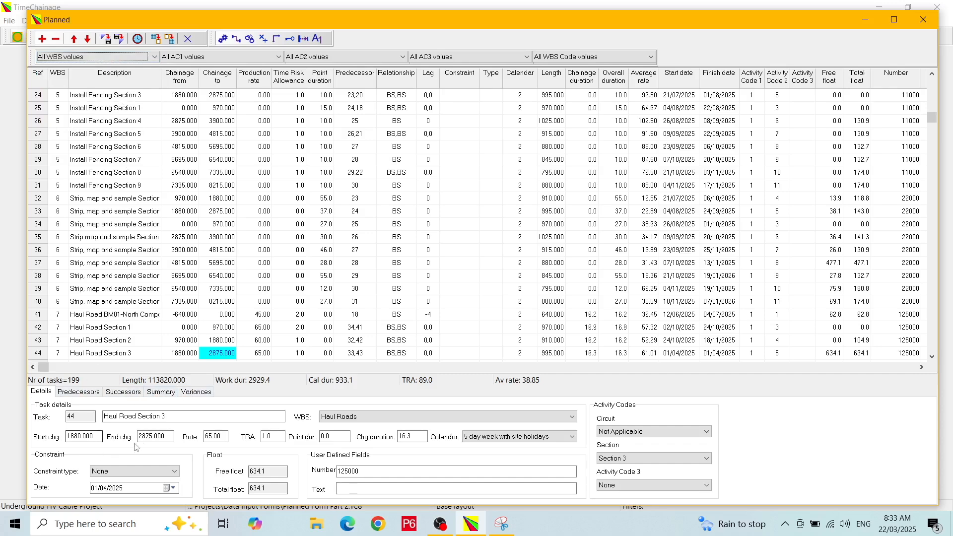
Step: Check the description and end chainage of Haul Road Section 3 and add task 12 as its predecessor
click(173, 418)
click(160, 436)
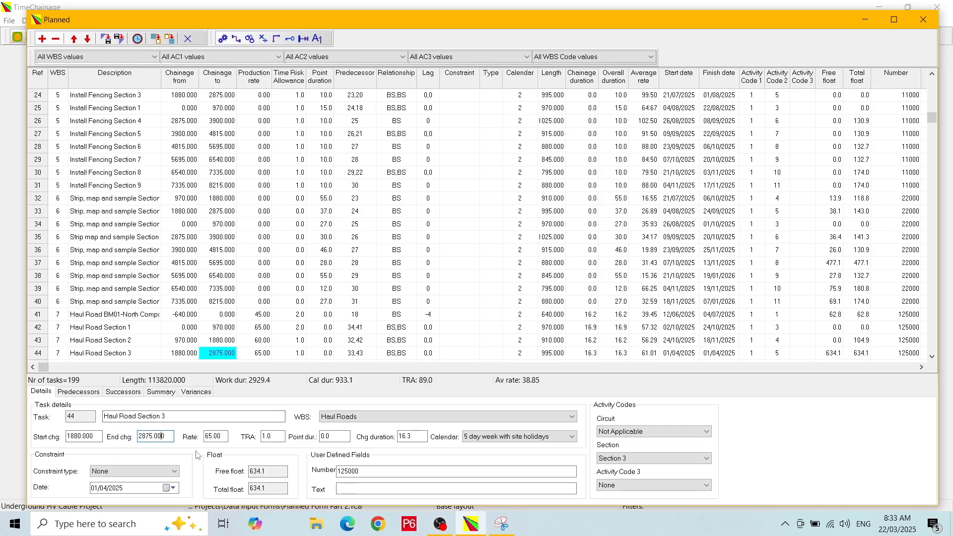
click(88, 393)
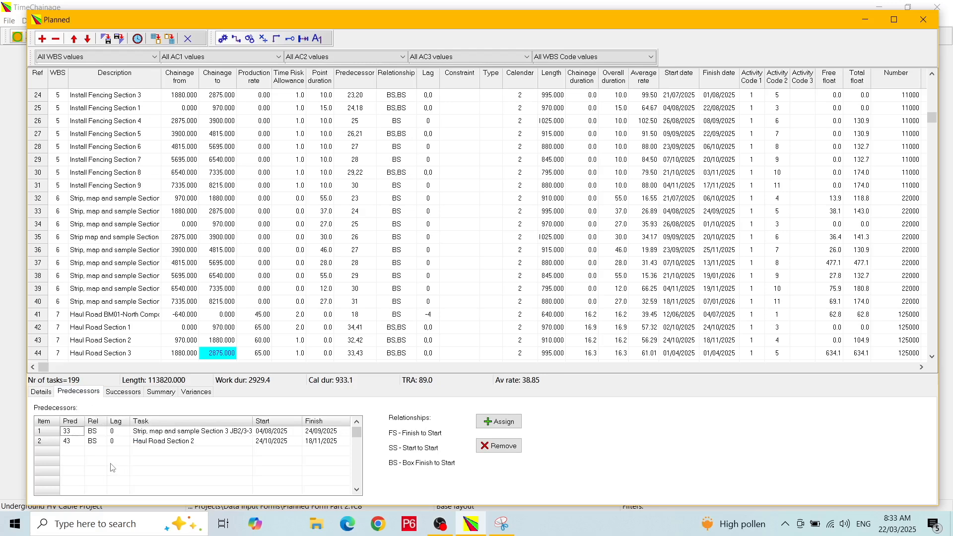
click(73, 455)
text(12)
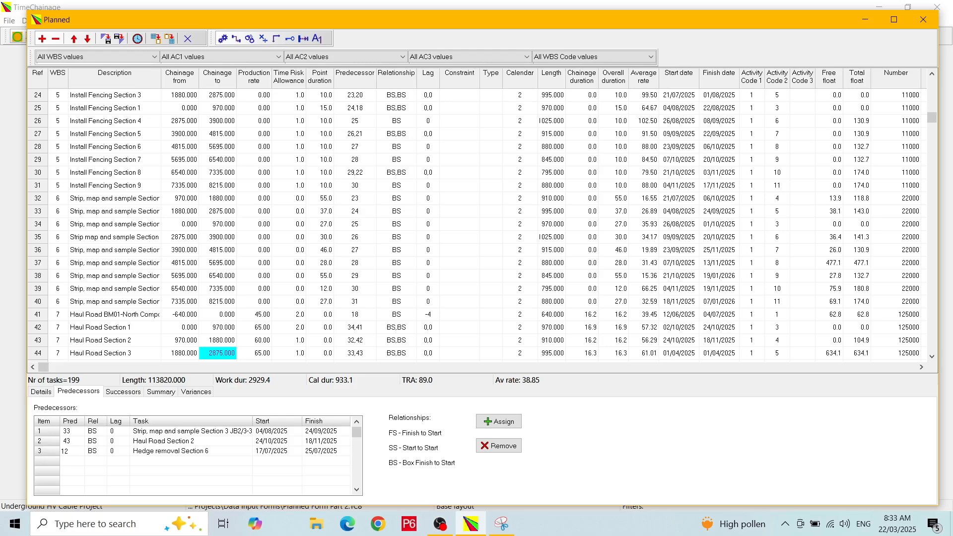
key(Return)
Step: Open the list of tasks assignable as predecessors and sort it by WBS in ascending order
click(493, 423)
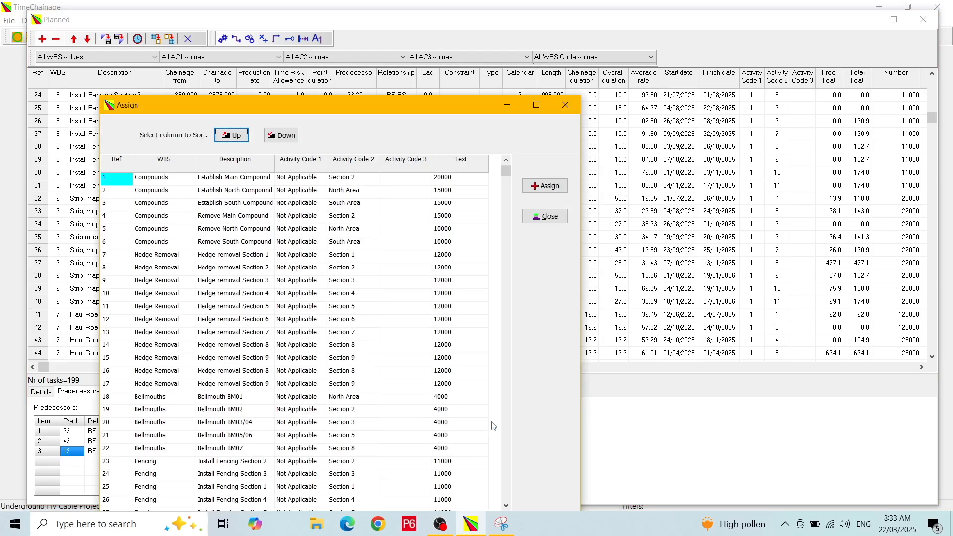
drag(236, 110, 309, 64)
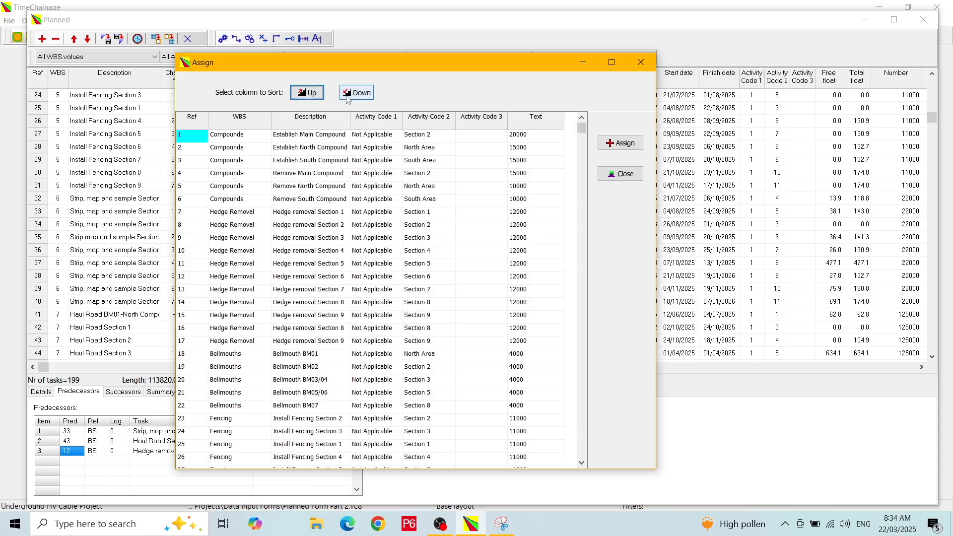
click(237, 191)
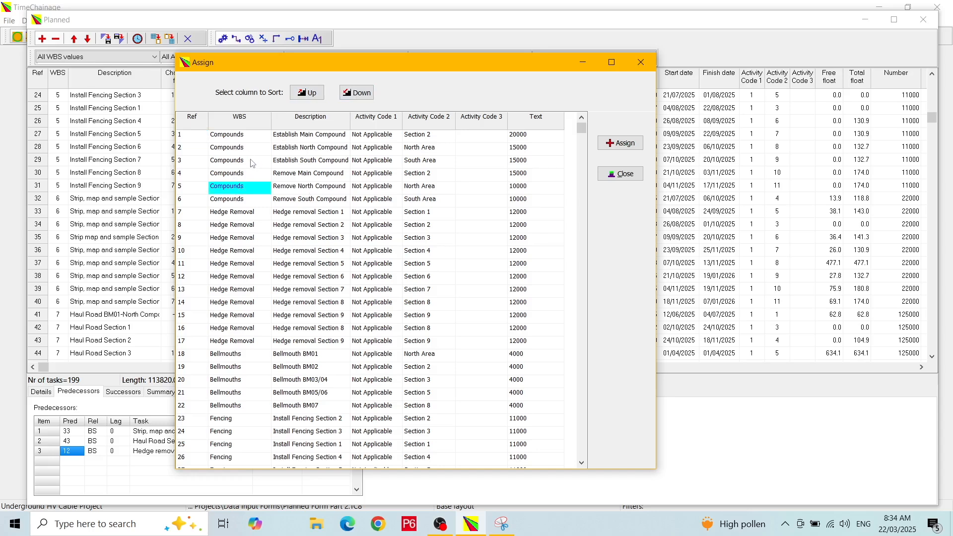
click(305, 93)
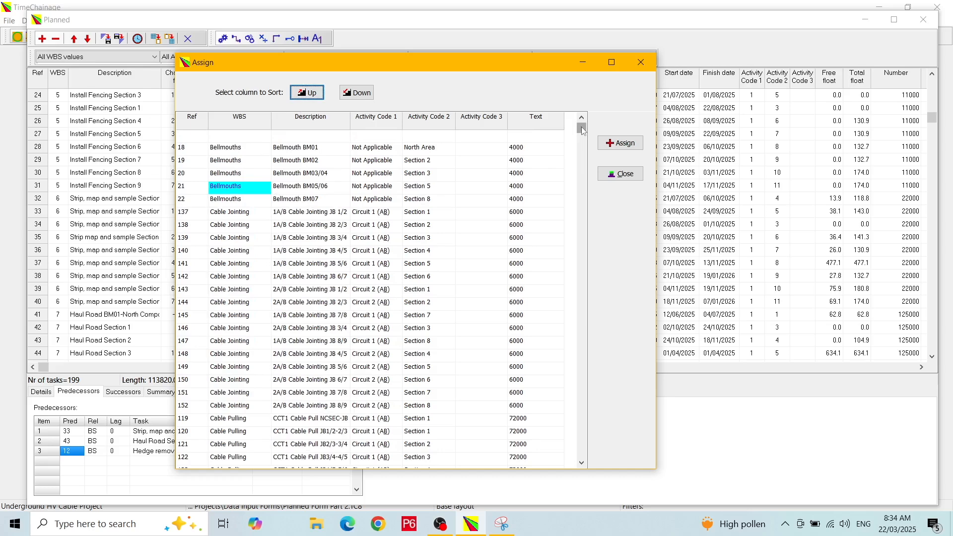
Step: Assign Install Fencing Section 1 as a predecessor of Haul Road Section 3
drag(581, 126, 540, 286)
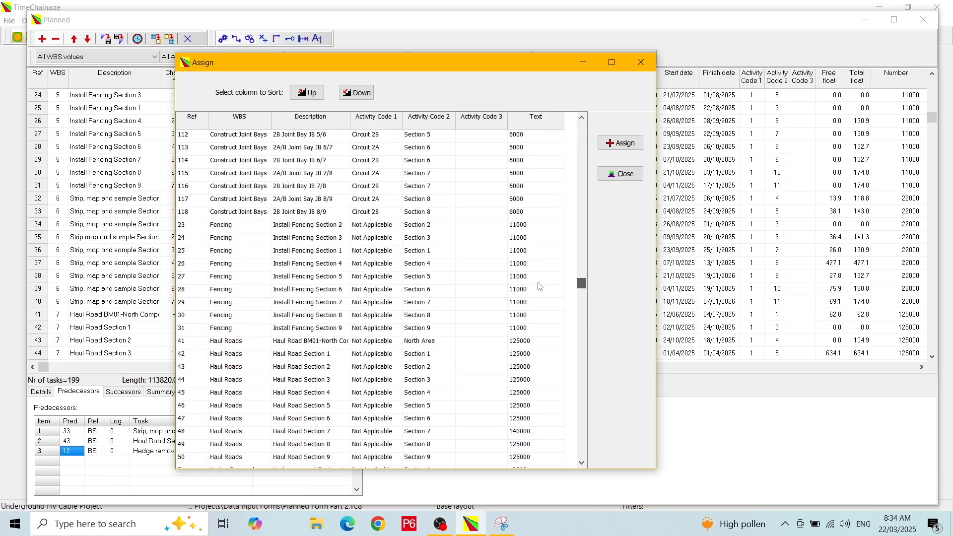
click(303, 255)
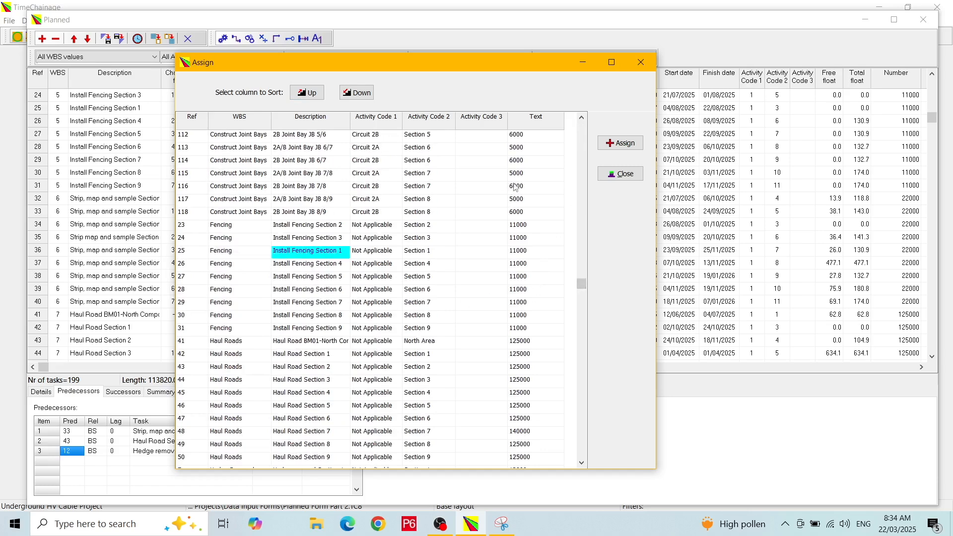
click(612, 144)
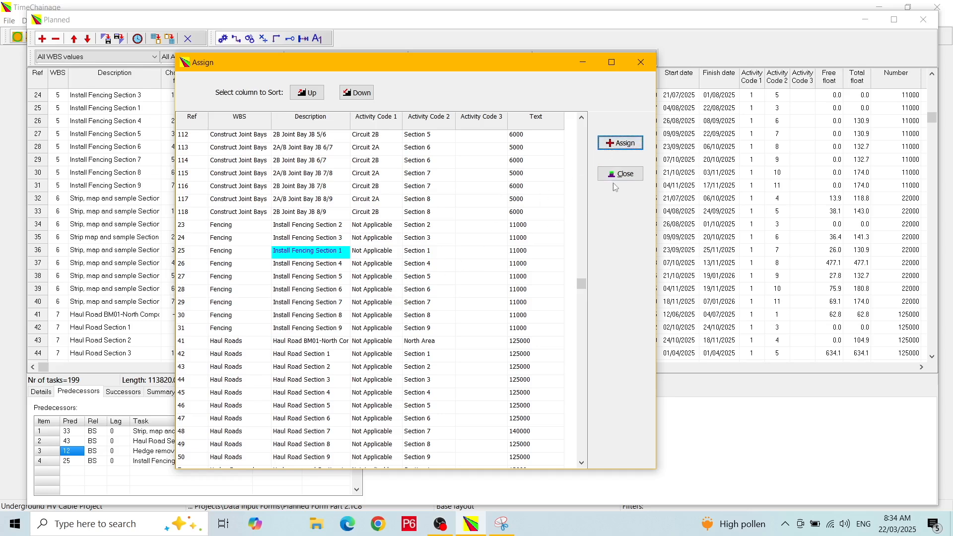
Step: Finish assigning predecessors and remove Install Fencing Section 1 and Hedge removal Section 6 from Haul Road Section 3's predecessors
click(622, 174)
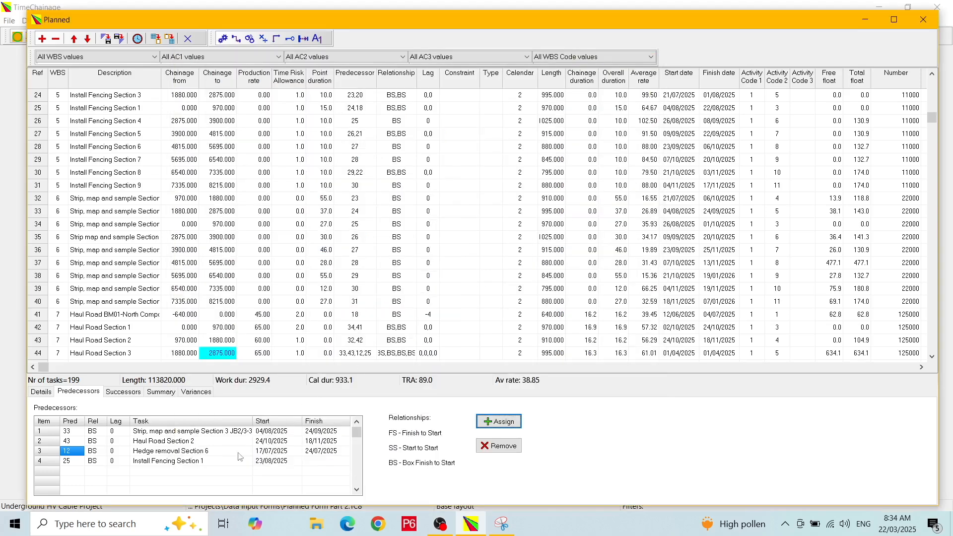
click(116, 462)
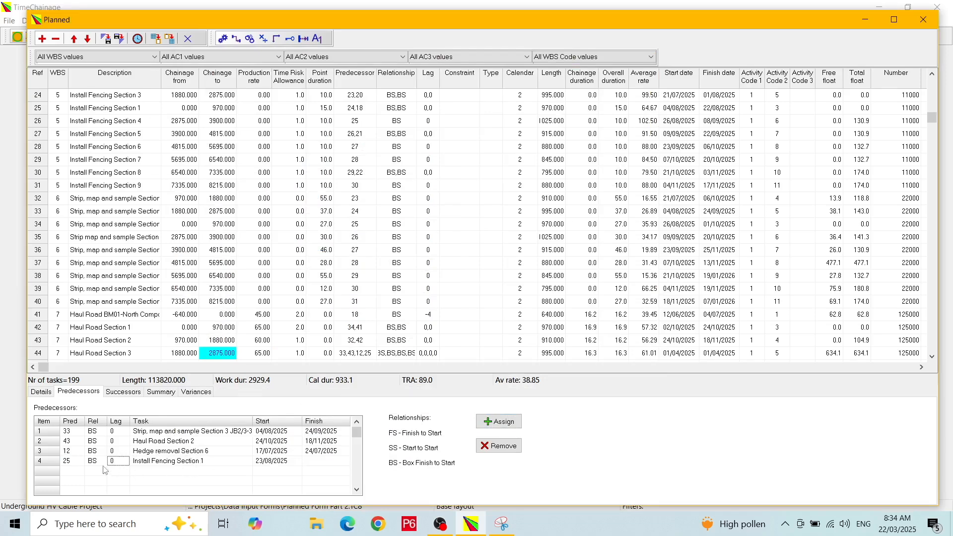
click(72, 461)
click(153, 462)
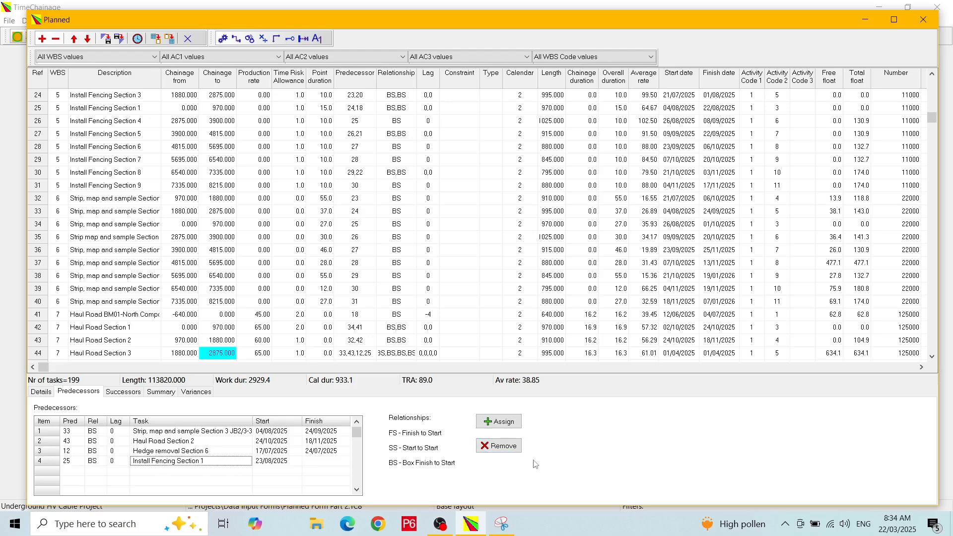
click(516, 447)
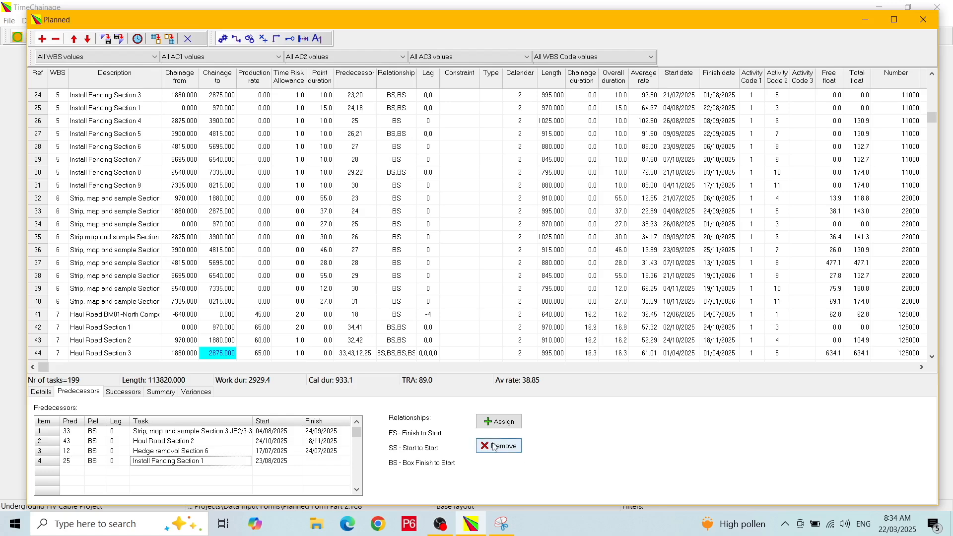
click(145, 450)
click(493, 449)
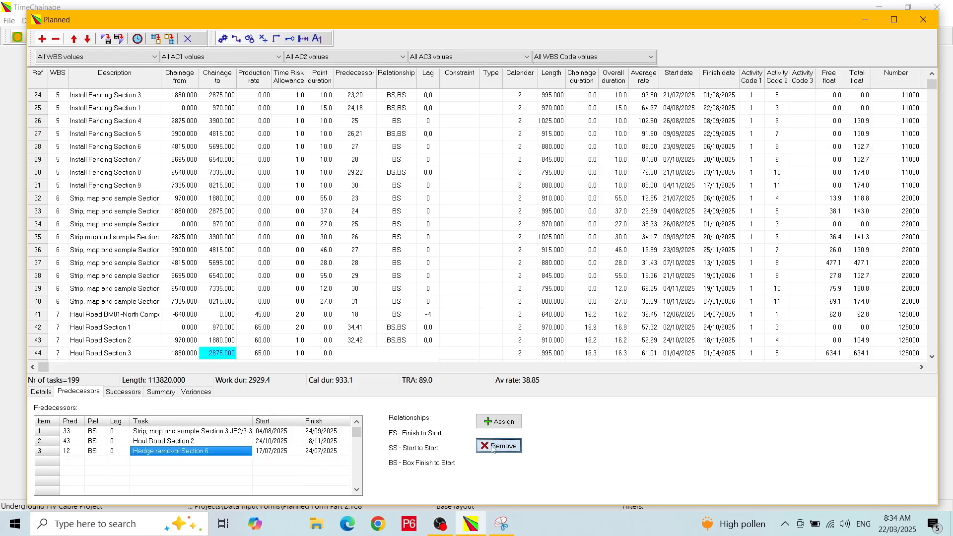
Step: Check the successors of Haul Road Section 3, and review Haul Road Section 1's successors, summary and baseline variances
click(127, 392)
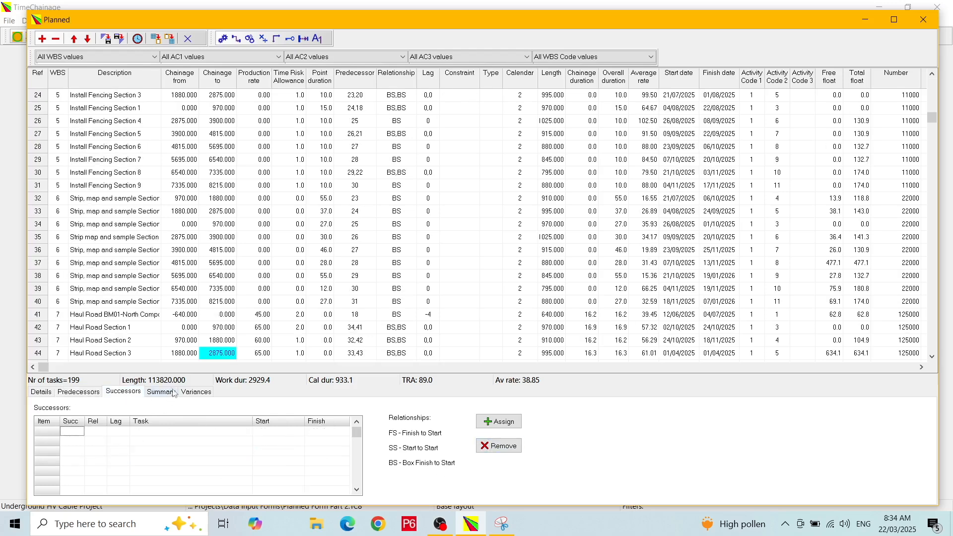
click(189, 330)
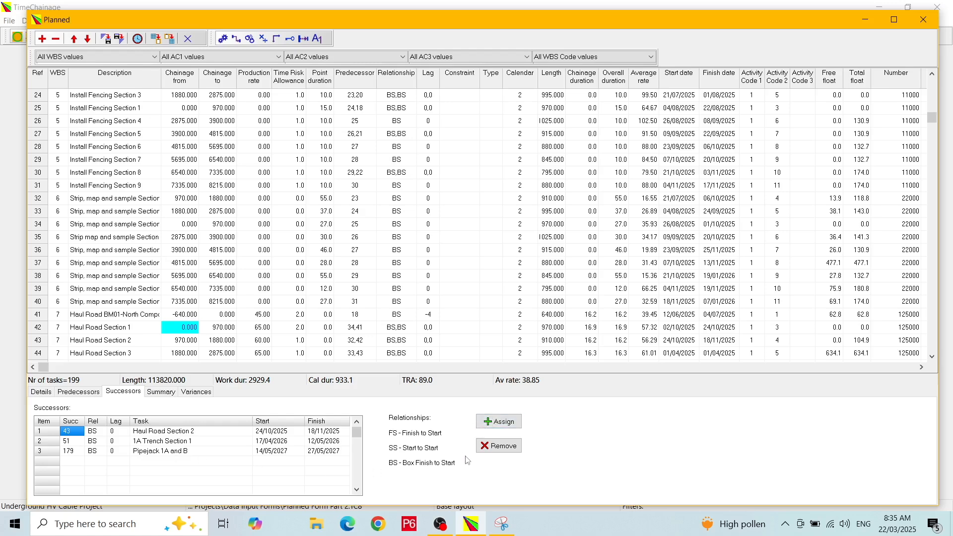
click(162, 392)
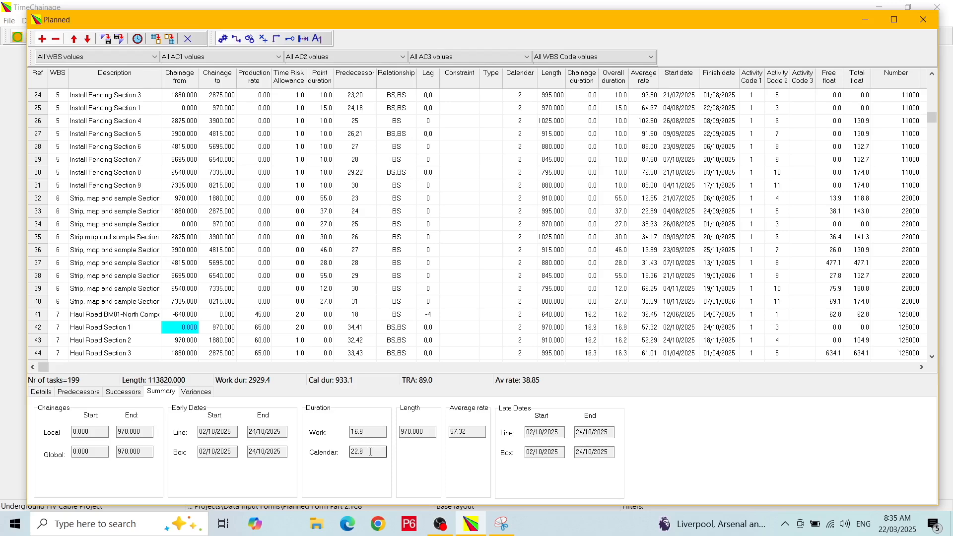
click(197, 392)
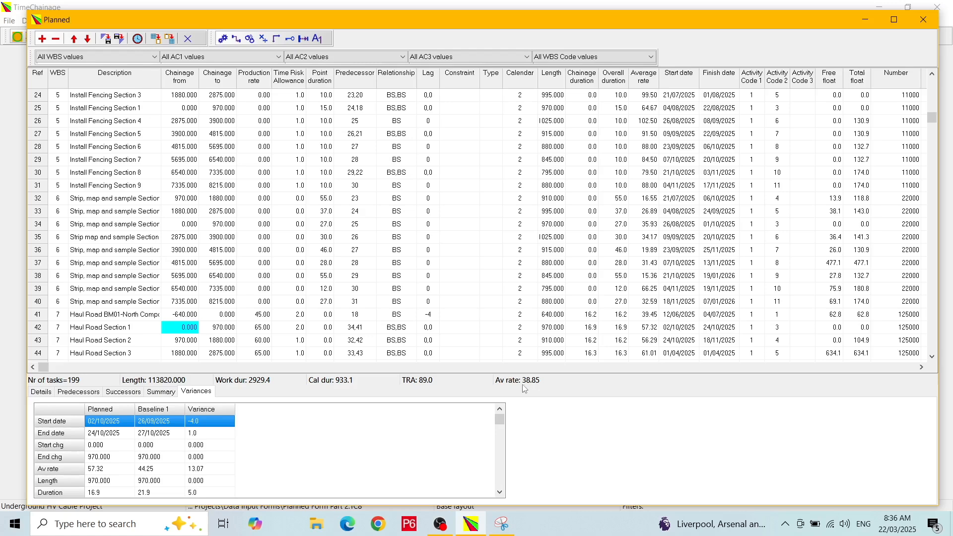
Step: Filter the planned task table to the Hedge Removal WBS value
click(153, 58)
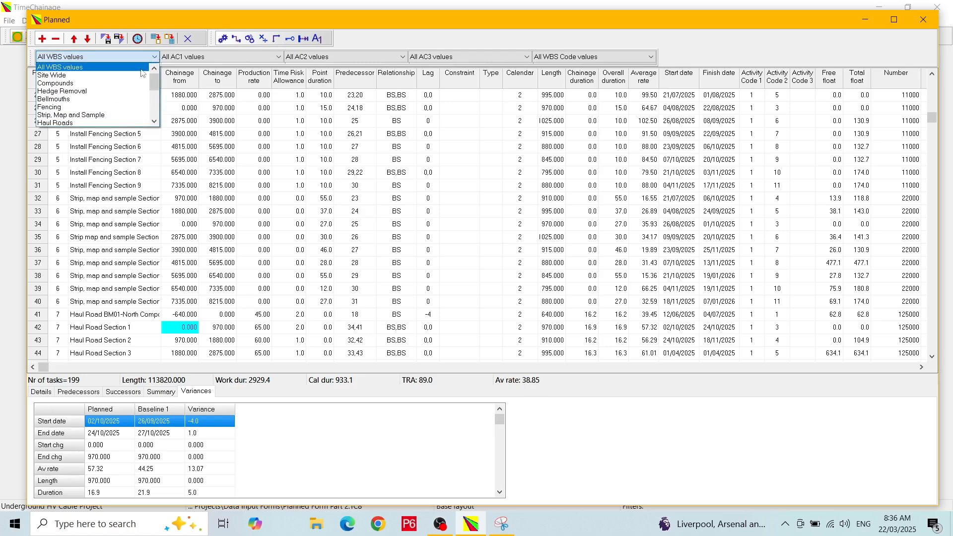
click(121, 92)
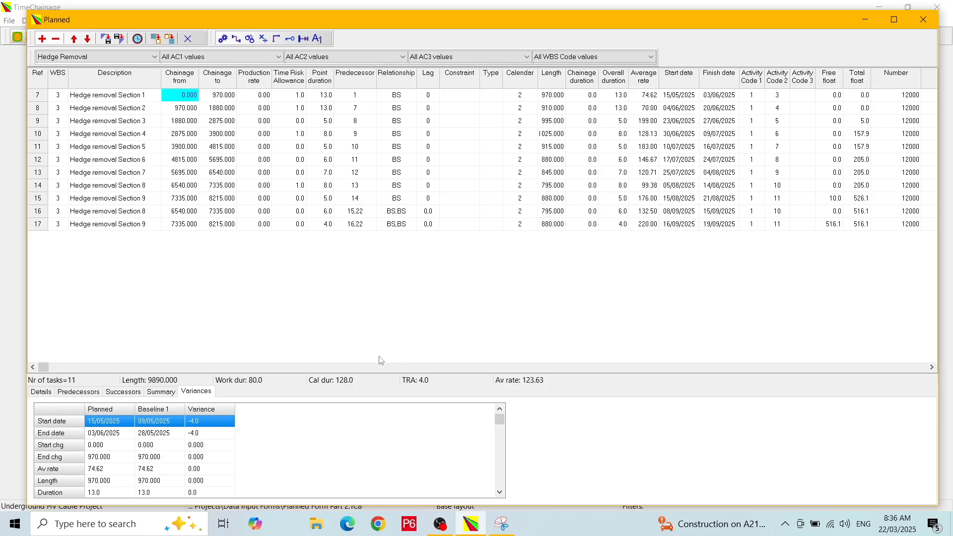
click(188, 42)
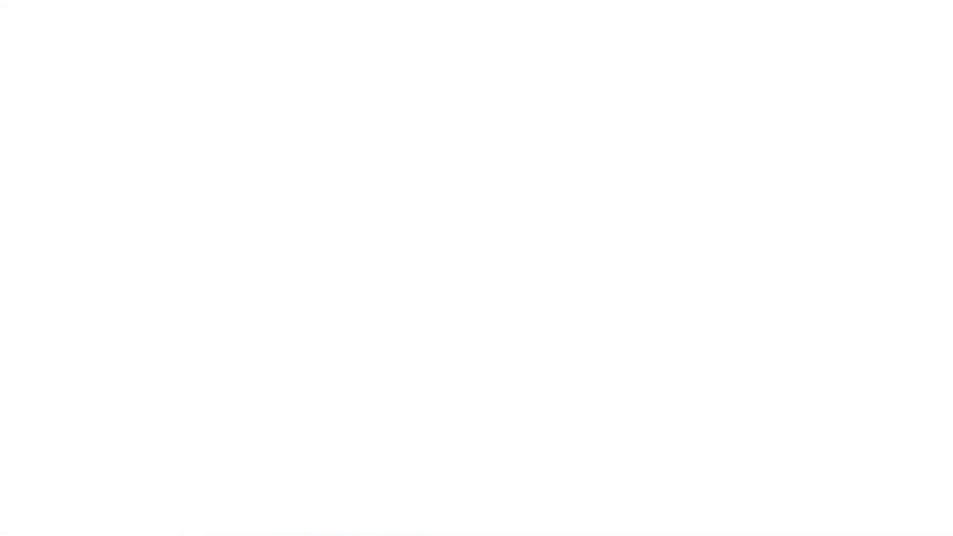